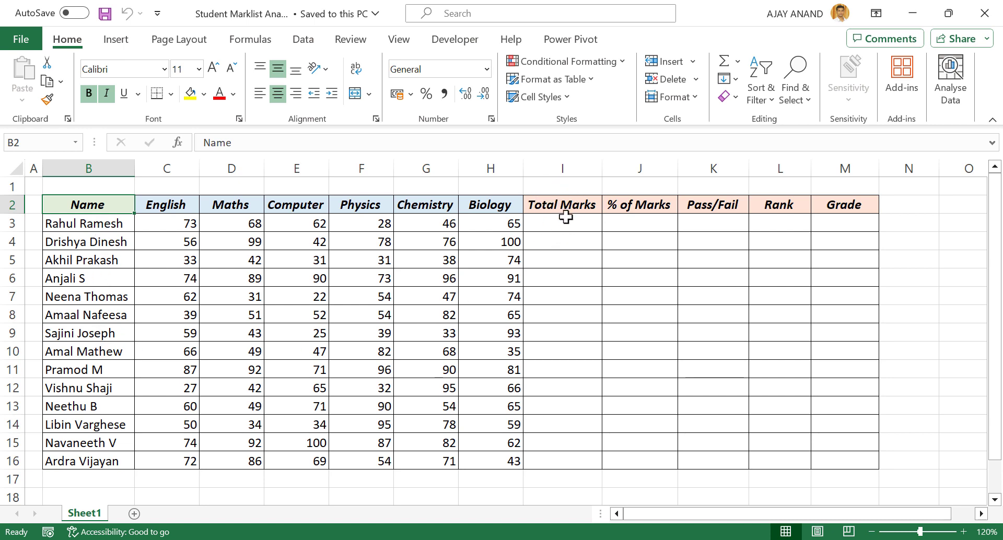
- Enter =SUM(C3:H3) in cell I3 to total the first student's marks across all six subjects
{"action": "left_click", "coordinate": [558, 224]}
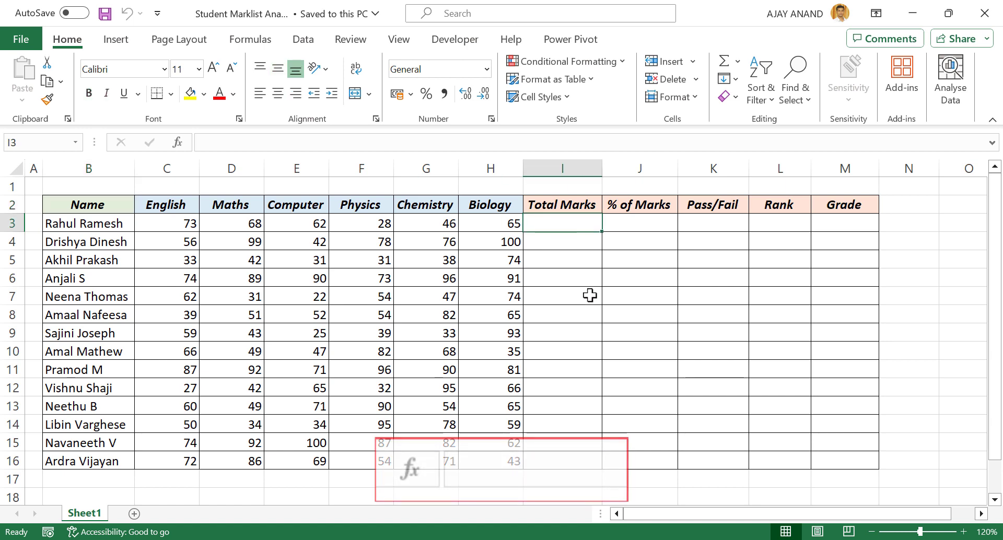
{"action": "type", "text": "="}
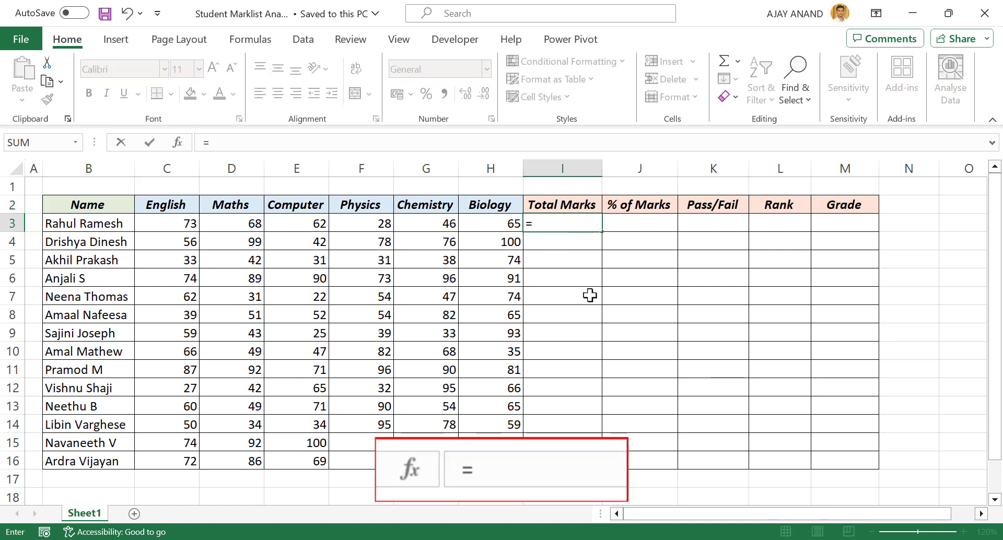
{"action": "type", "text": "SUM("}
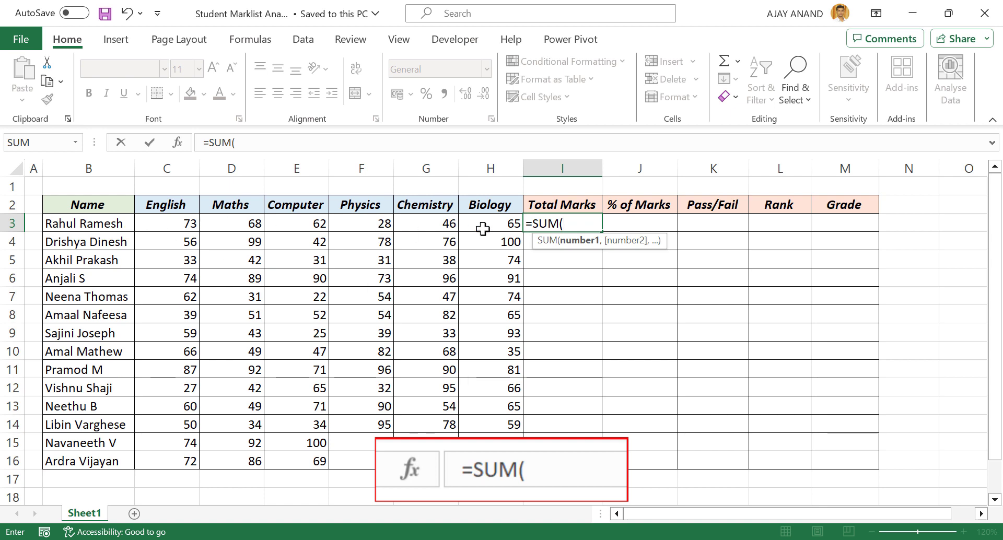
{"action": "left_click_drag", "start_coordinate": [186, 223], "coordinate": [504, 224]}
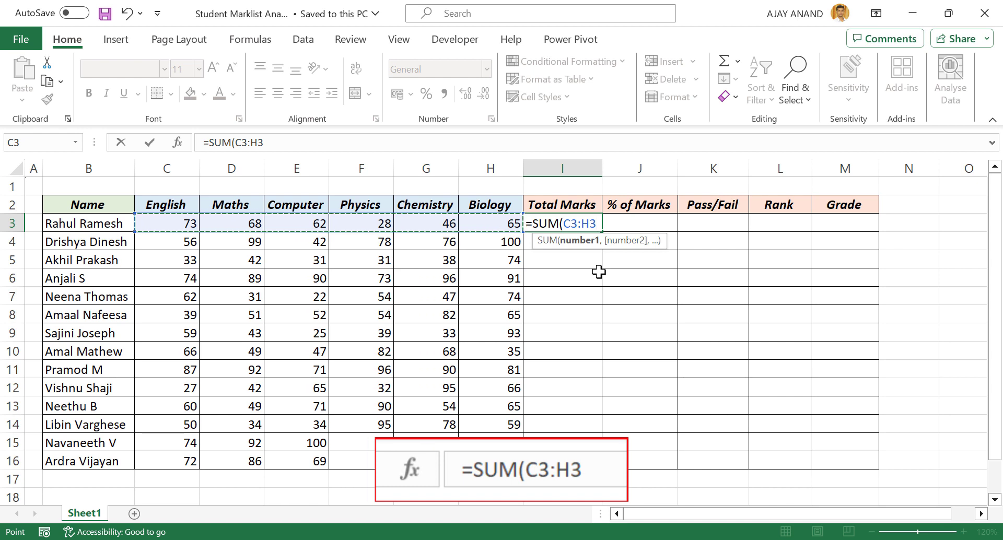
{"action": "key", "text": "Return"}
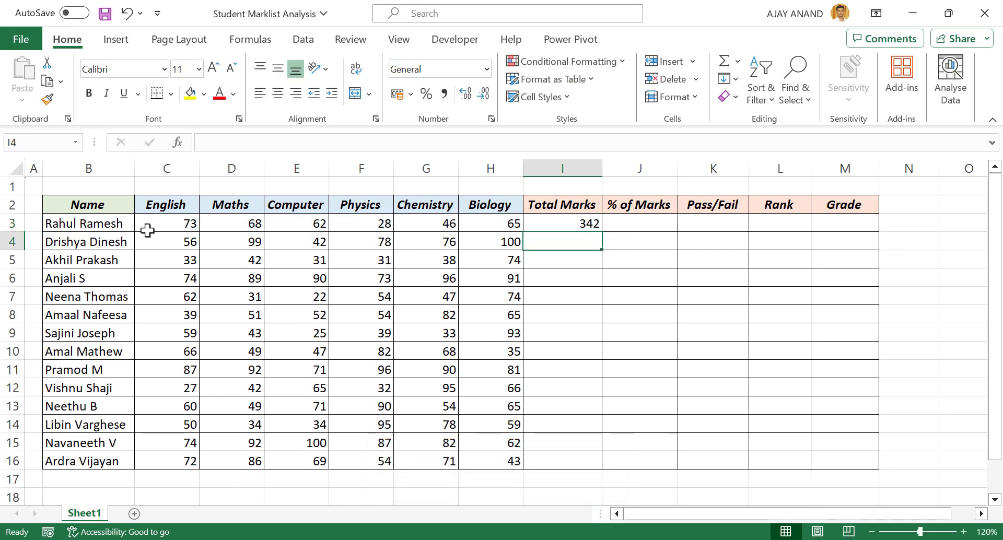
- Fill the Total Marks formula from I3 down through I16 for the remaining students
{"action": "left_click", "coordinate": [565, 222]}
{"action": "left_click_drag", "start_coordinate": [602, 231], "coordinate": [610, 468]}
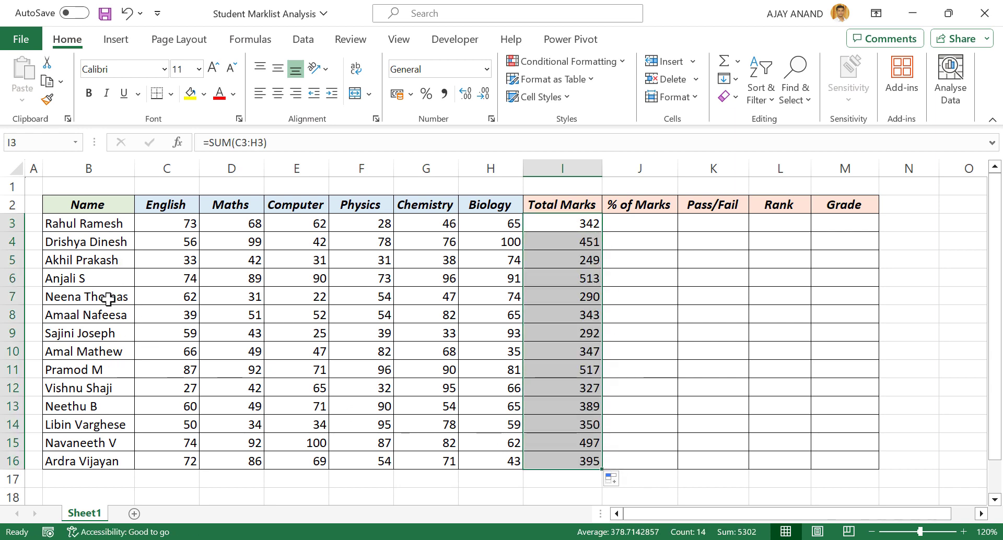
{"action": "left_click", "coordinate": [571, 374]}
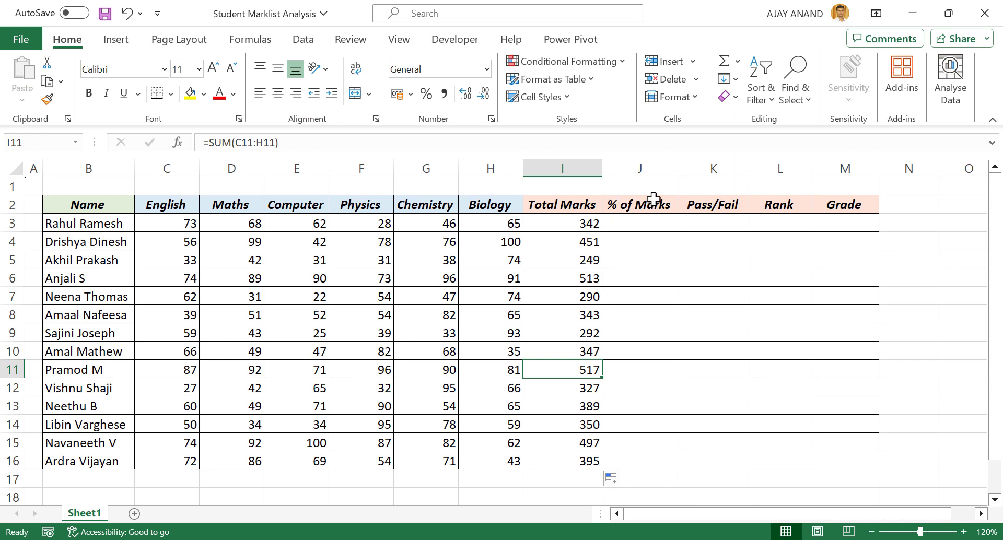
- Enter =SUM(C3:H3)/600 in cell J3 to calculate the first student's share of the maximum marks
{"action": "left_click", "coordinate": [626, 222]}
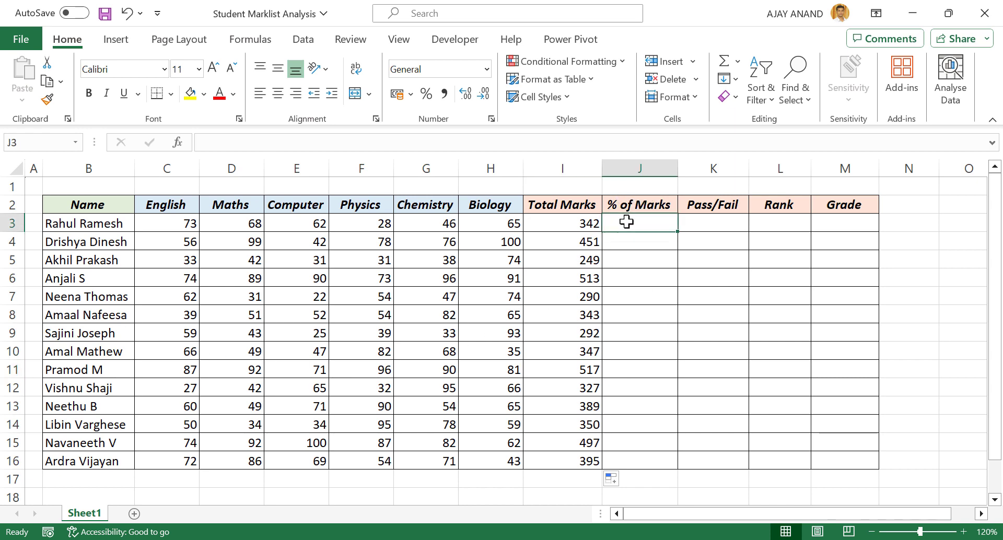
{"action": "type", "text": "="}
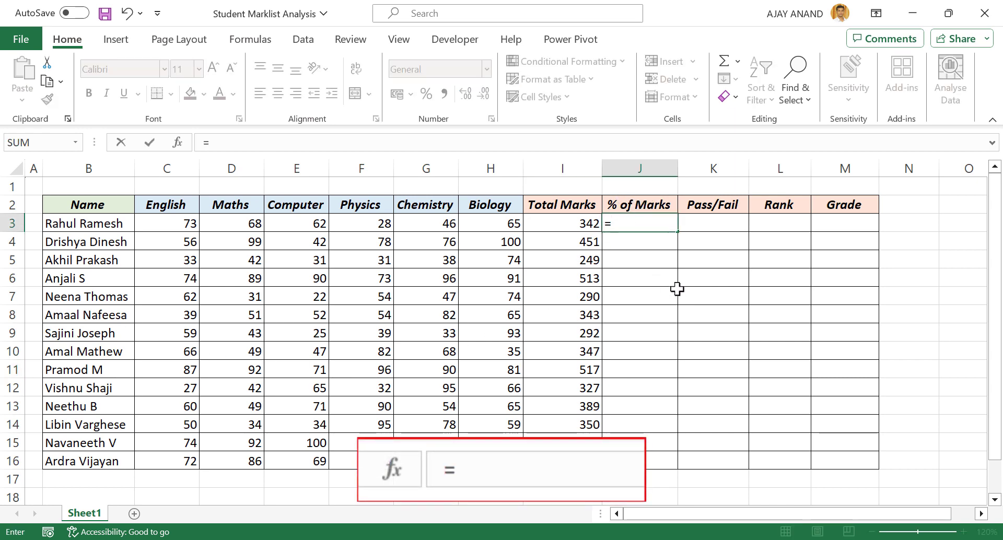
{"action": "type", "text": "SUM("}
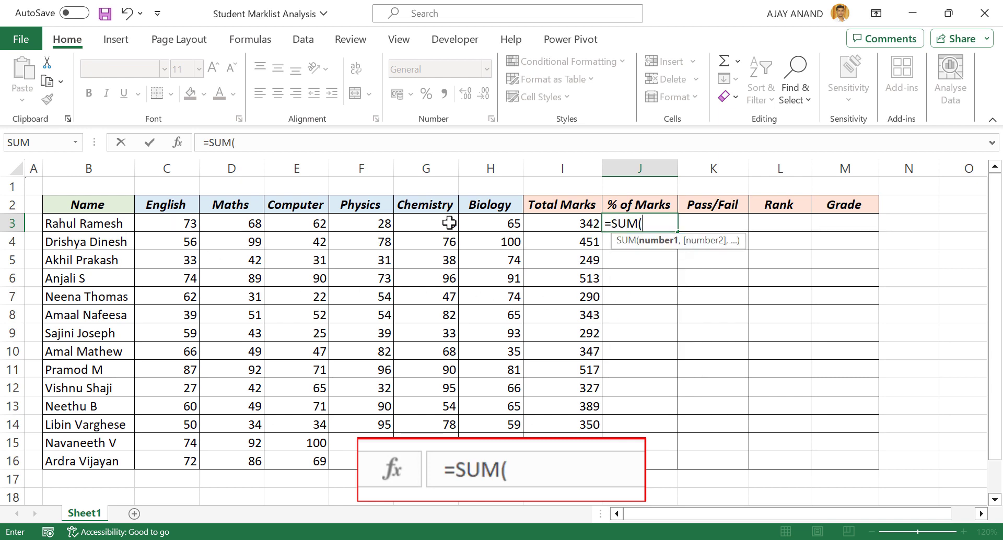
{"action": "left_click_drag", "start_coordinate": [174, 224], "coordinate": [496, 225]}
{"action": "type", "text": ")/"}
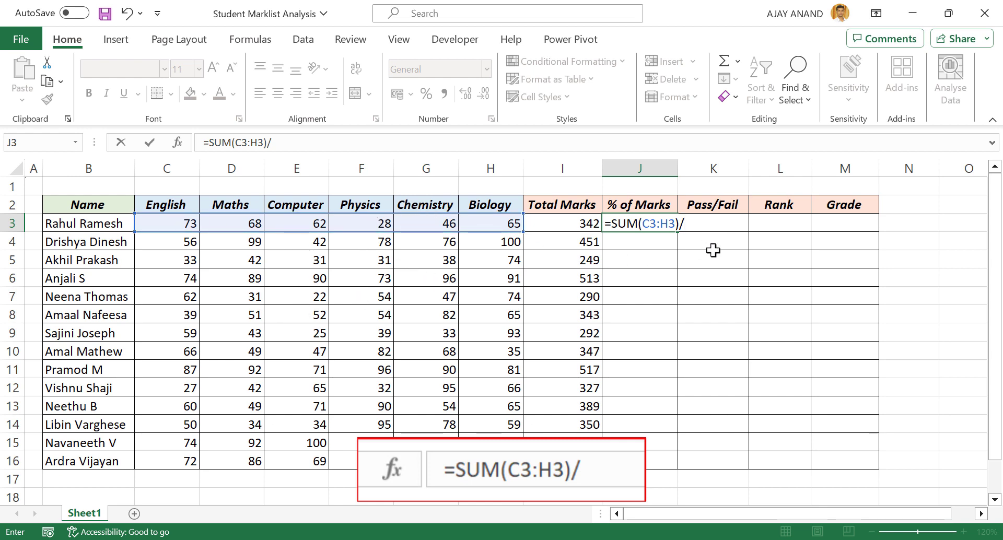
{"action": "type", "text": "60"}
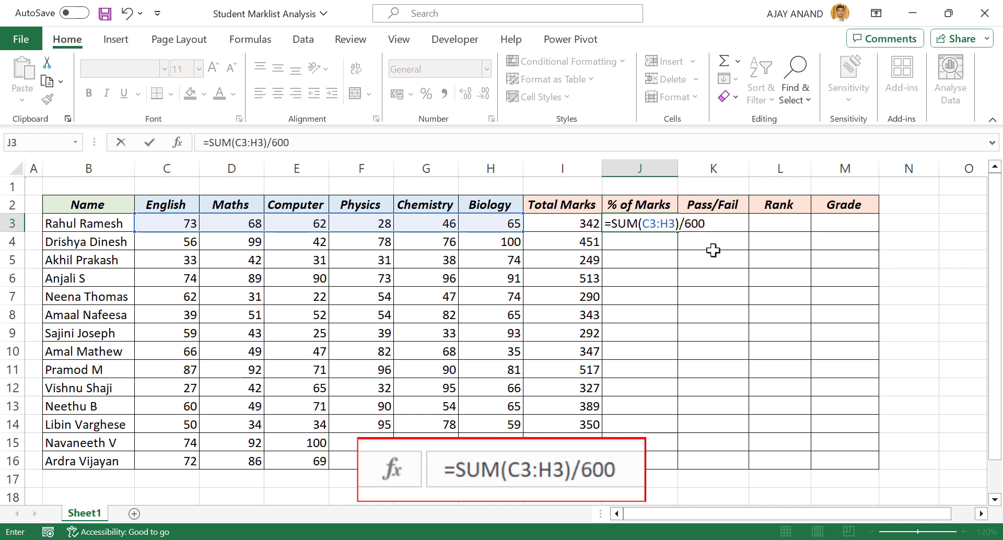
{"action": "type", "text": "0"}
{"action": "key", "text": "Return"}
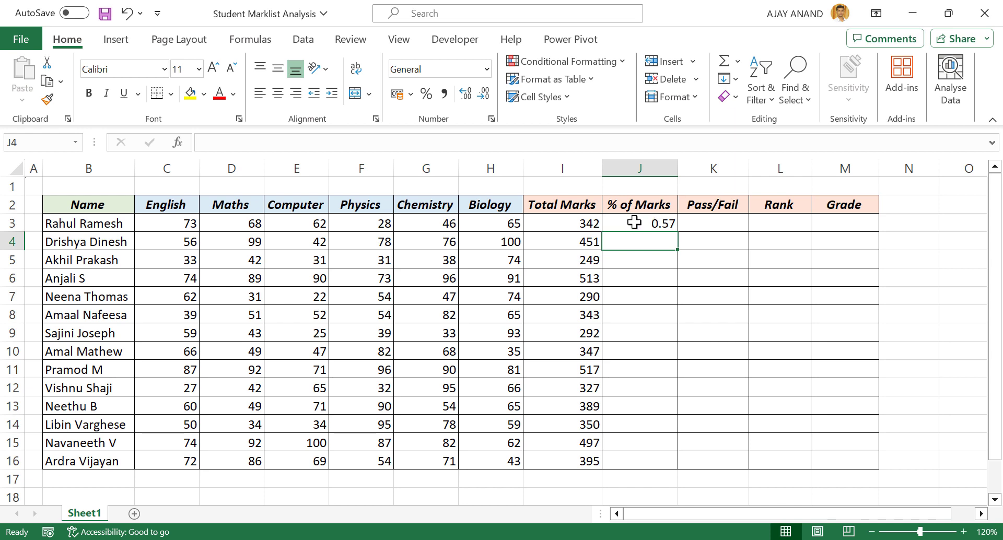
- Format cell J3 as a percentage with two decimal places
{"action": "left_click", "coordinate": [644, 219]}
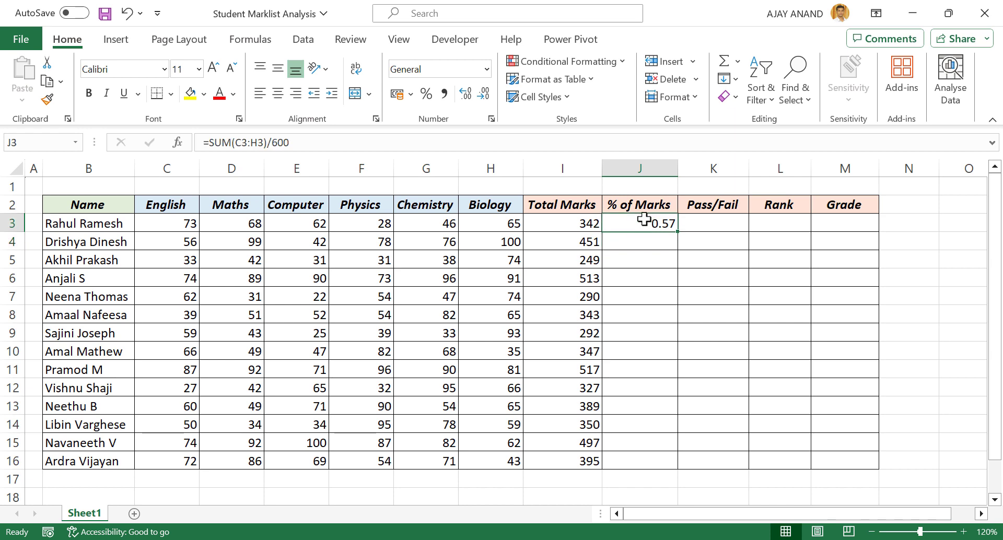
{"action": "left_click", "coordinate": [426, 96]}
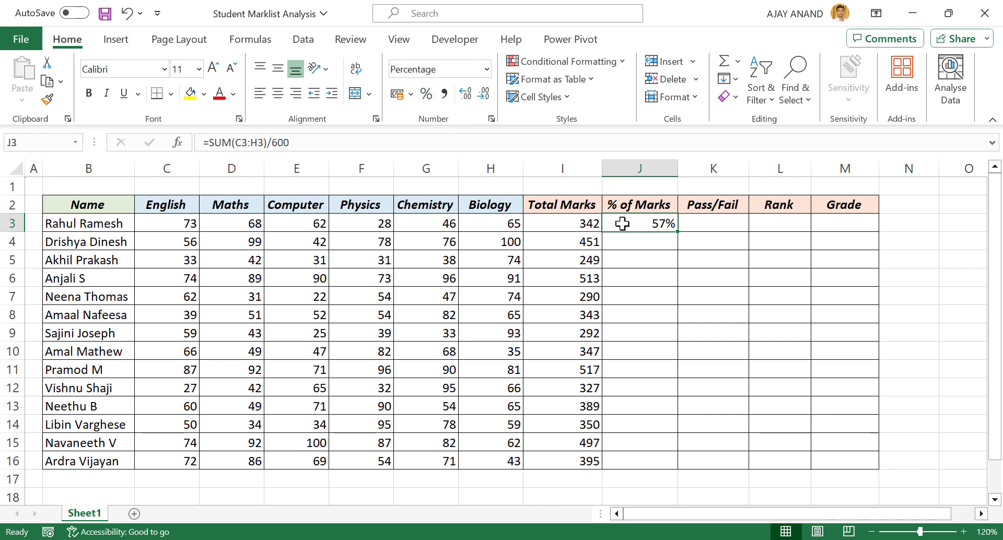
{"action": "left_click", "coordinate": [465, 98]}
{"action": "left_click", "coordinate": [465, 99]}
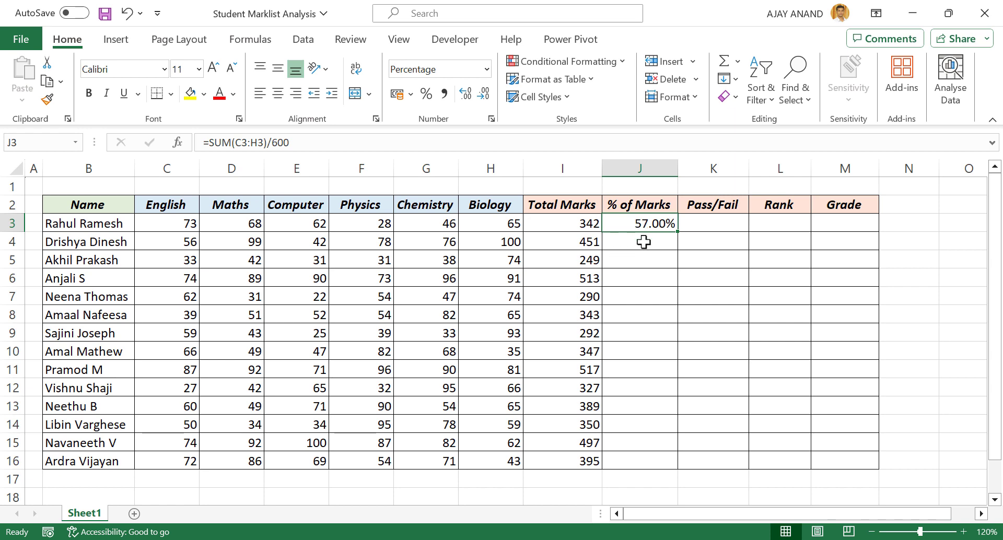
- Fill the % of Marks formula and its formatting from J3 down through J16
{"action": "left_click_drag", "start_coordinate": [681, 233], "coordinate": [684, 468]}
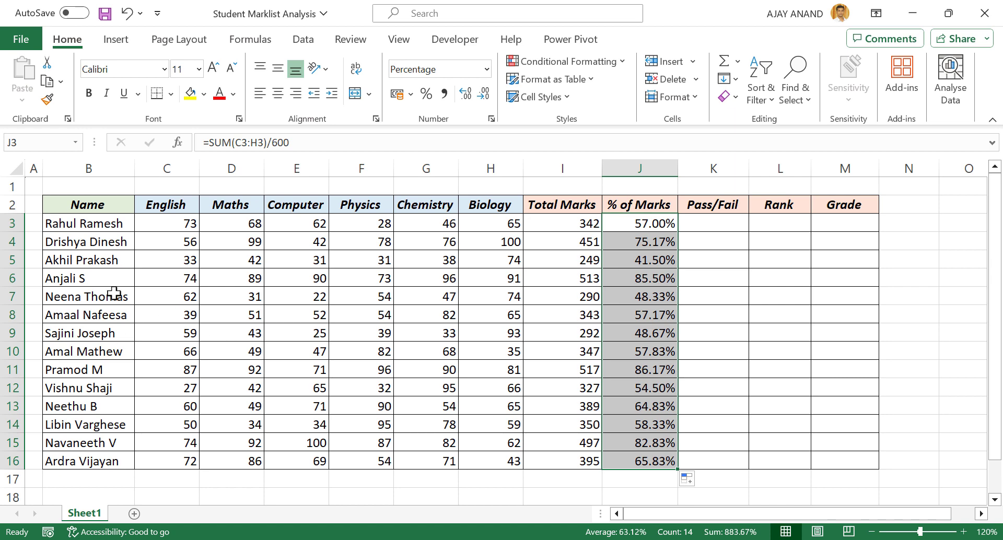
{"action": "left_click", "coordinate": [613, 314]}
{"action": "left_click", "coordinate": [629, 369]}
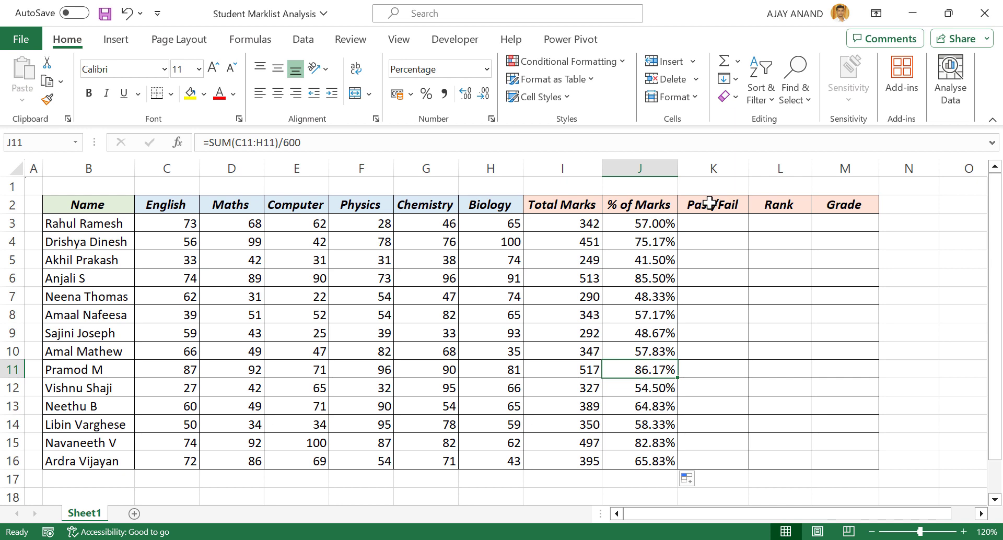
- Start a Pass/Fail formula in cell K3 with =IF(AND( and the English condition C3>=35
{"action": "left_click", "coordinate": [709, 225]}
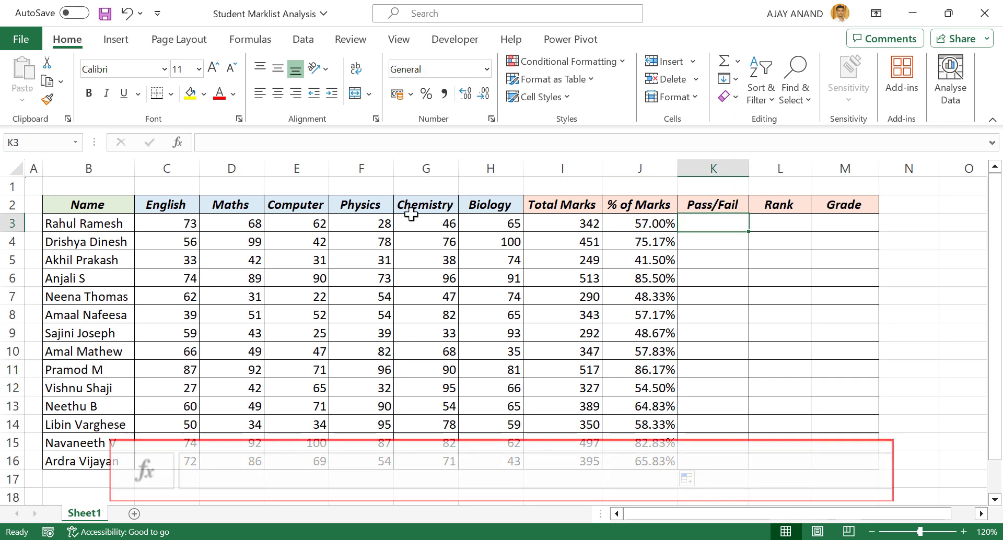
{"action": "left_click", "coordinate": [236, 146]}
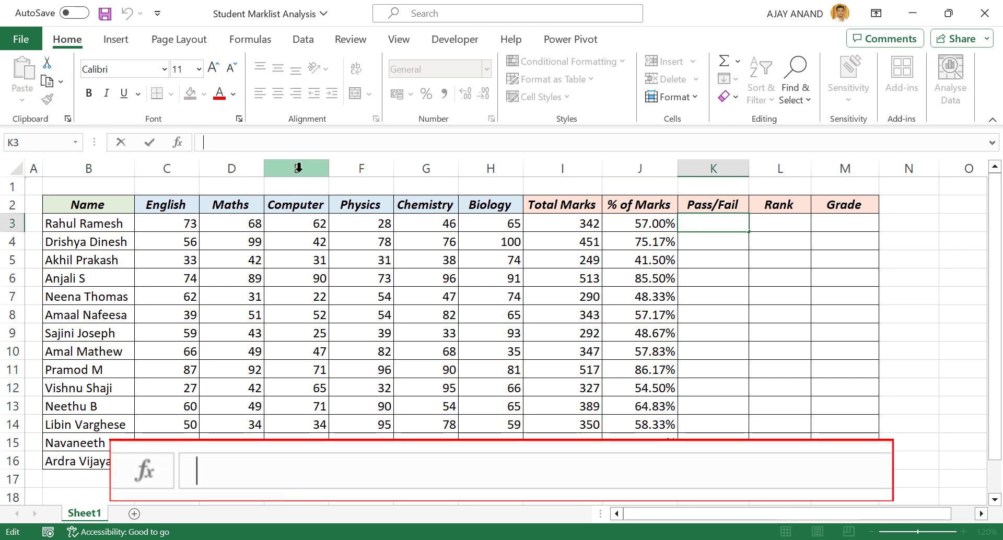
{"action": "type", "text": "=IF"}
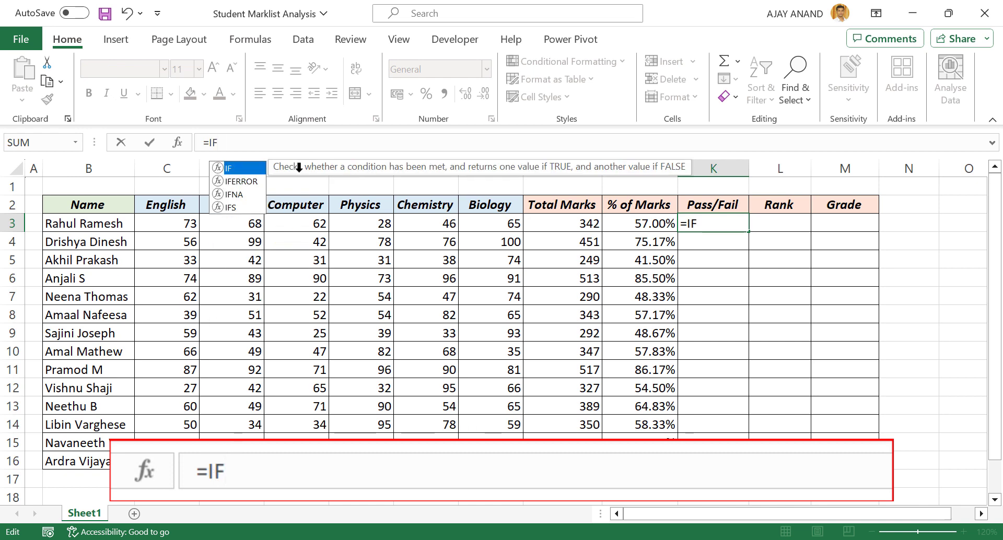
{"action": "type", "text": "(AND"}
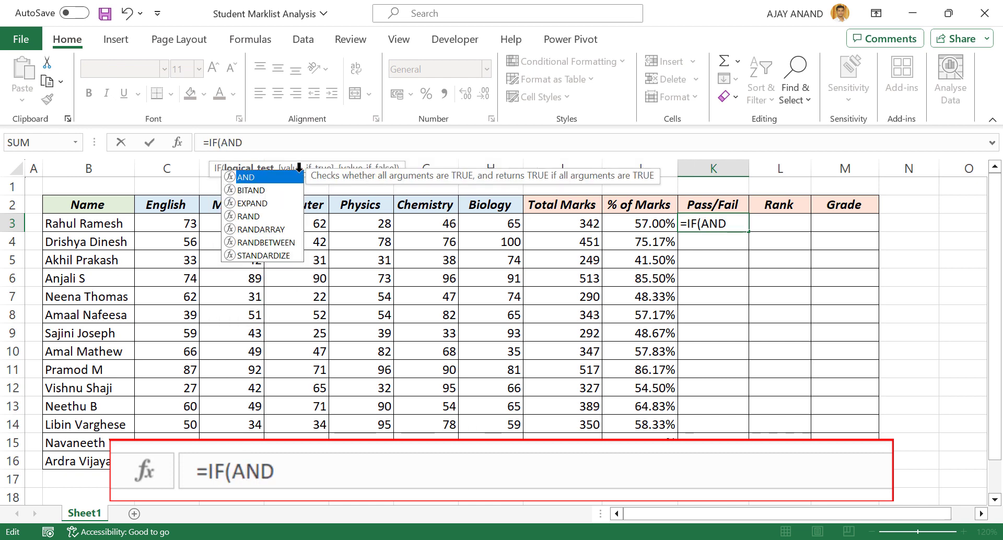
{"action": "type", "text": "("}
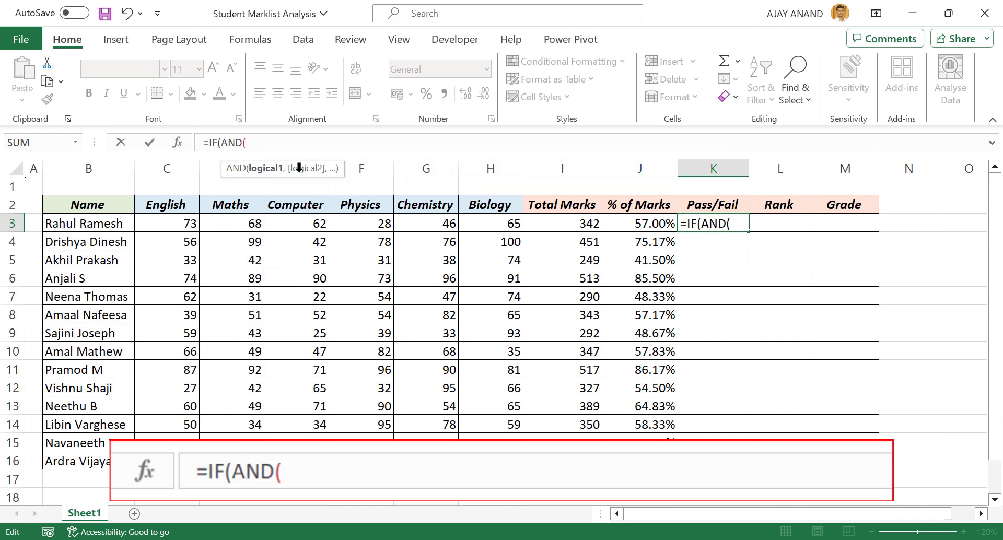
{"action": "left_click", "coordinate": [161, 226]}
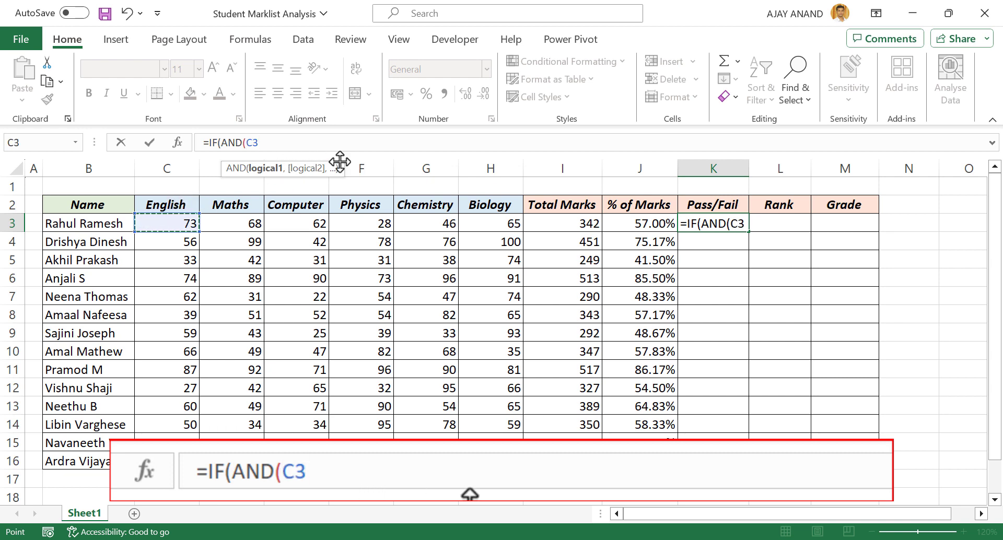
{"action": "type", "text": ">=3"}
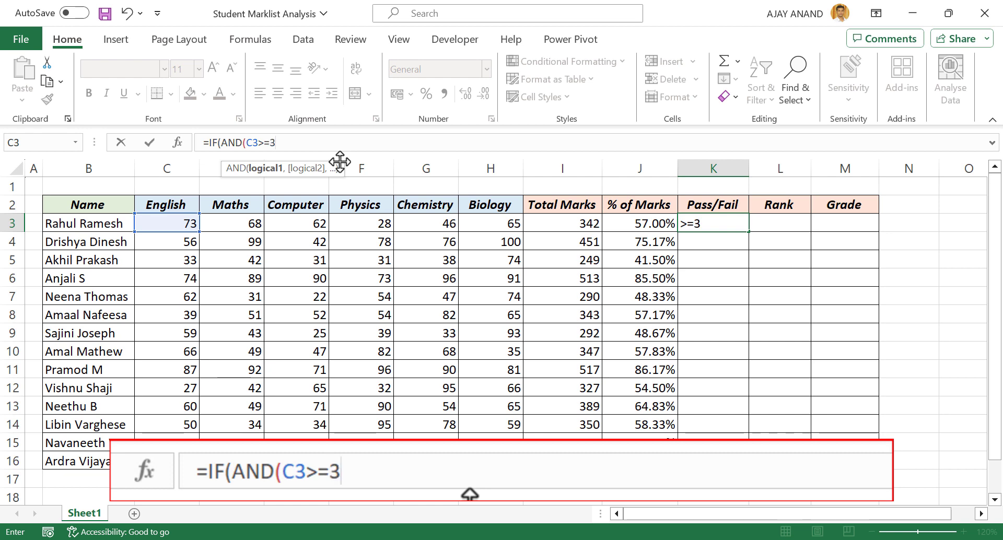
{"action": "type", "text": "5,"}
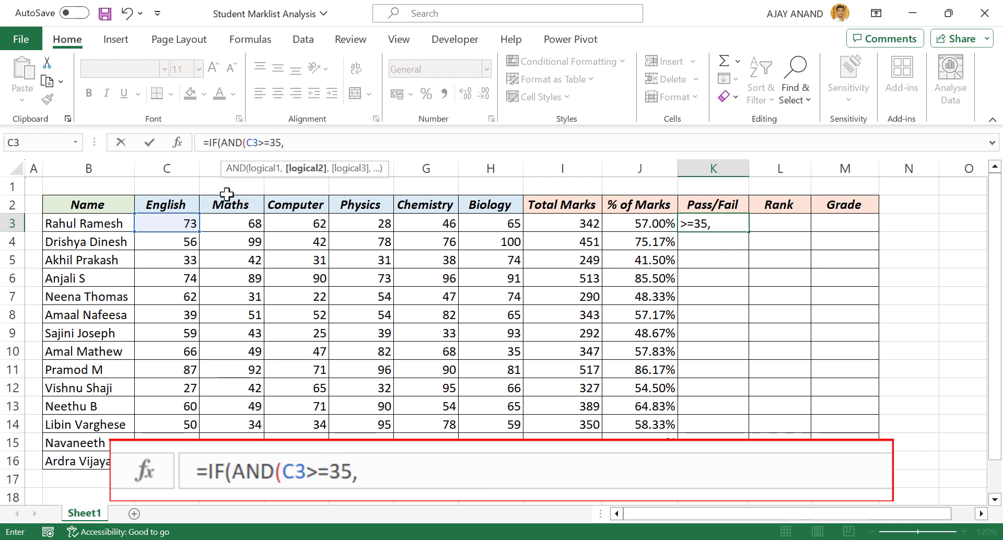
- Add the Maths and Computer conditions D3>=35 and E3>=35 to the AND test in K3
{"action": "left_click", "coordinate": [235, 222]}
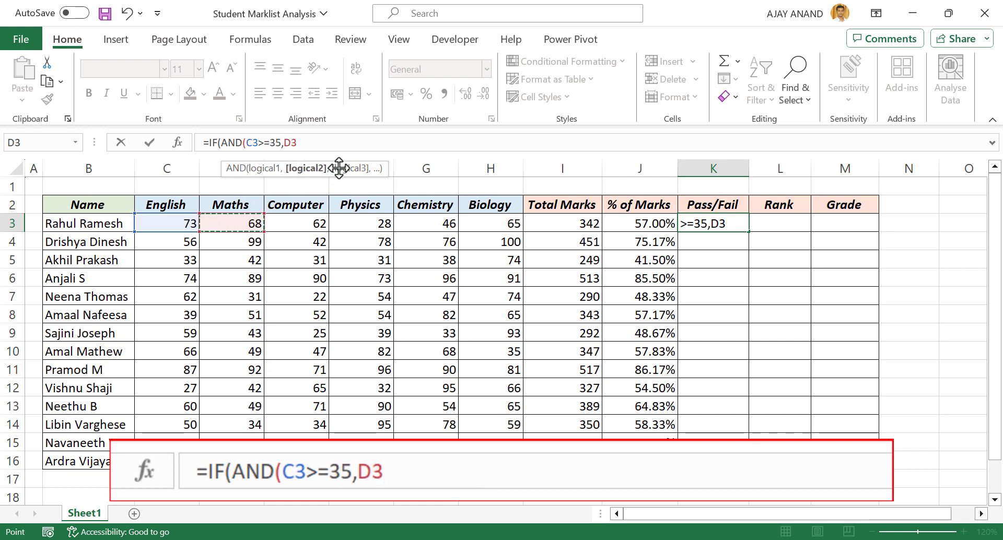
{"action": "type", "text": ">=3"}
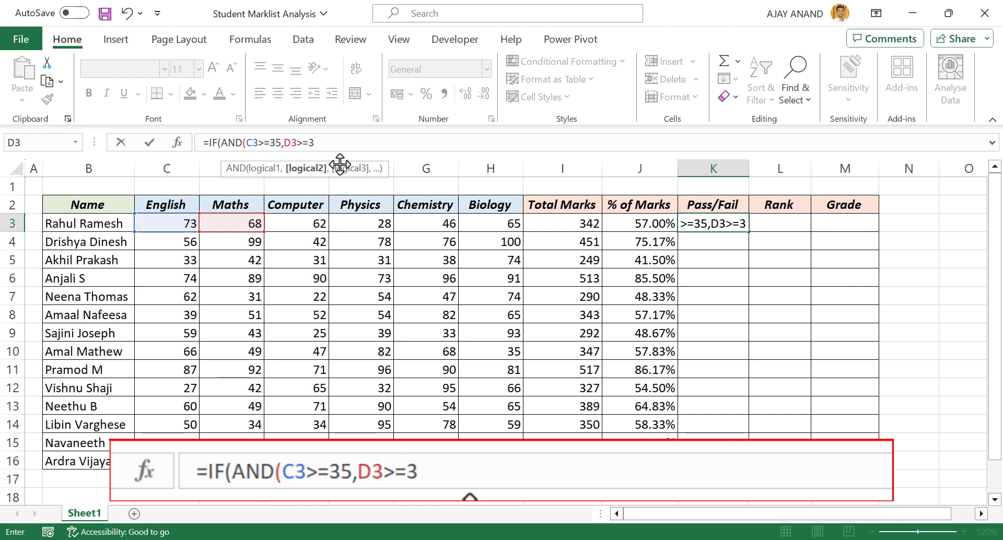
{"action": "type", "text": "5,"}
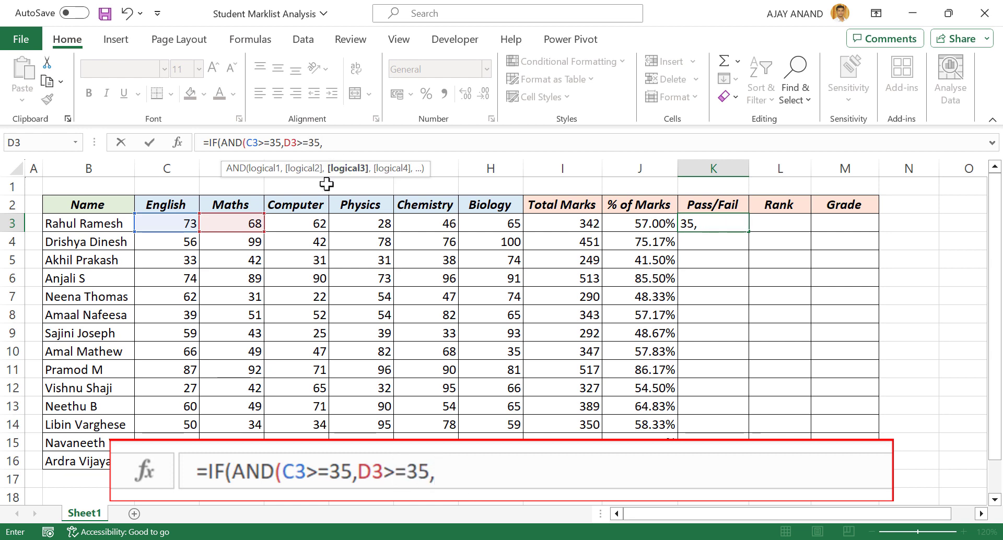
{"action": "left_click", "coordinate": [299, 221]}
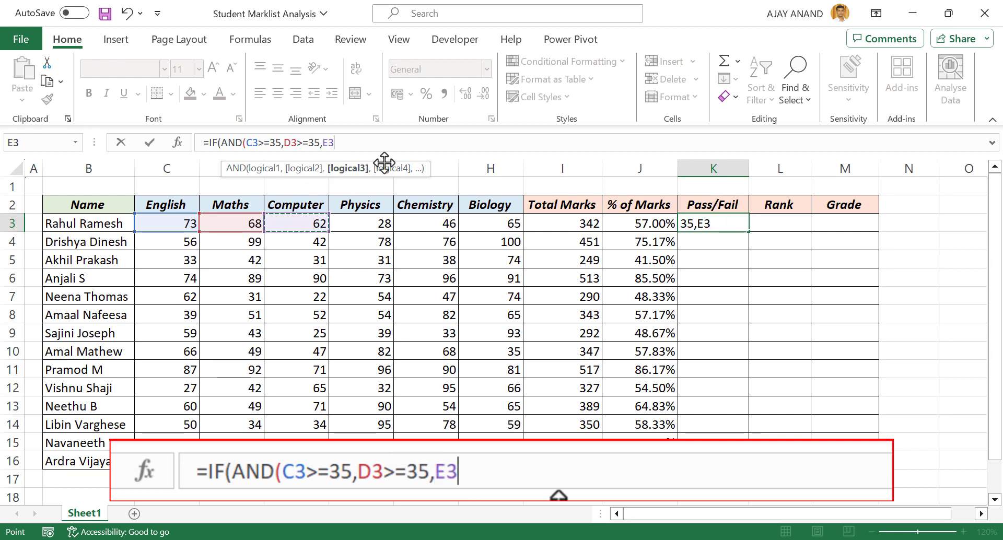
{"action": "type", "text": ">=35"}
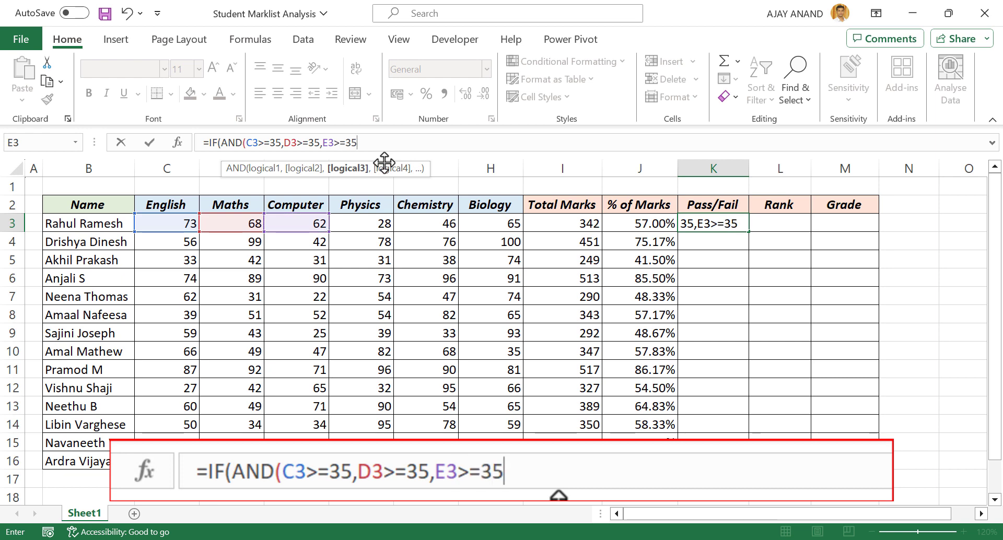
{"action": "type", "text": ","}
- Add the Physics, Chemistry and Biology conditions F3>=35, G3>=35 and H3>=35 to the AND test in K3 and close it
{"action": "left_click", "coordinate": [358, 222]}
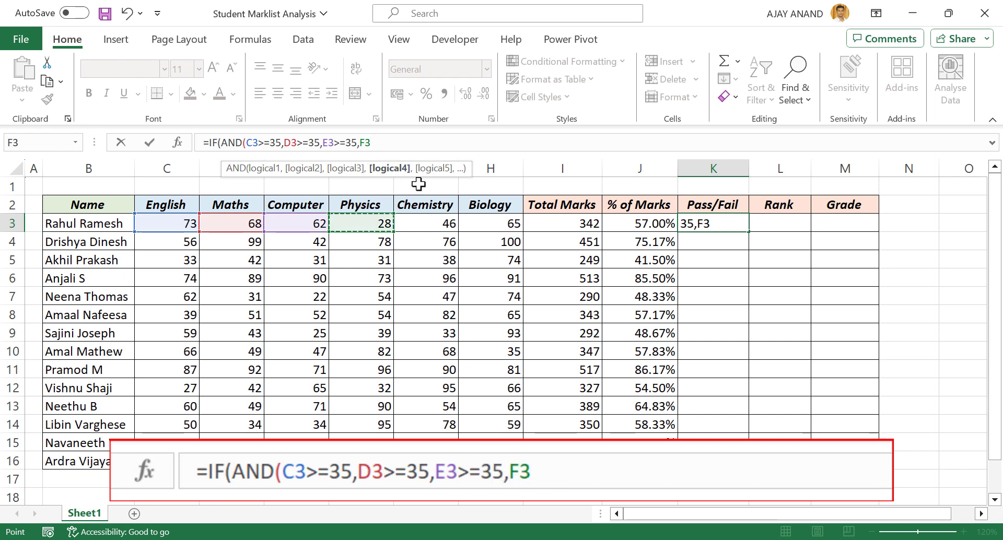
{"action": "type", "text": ">=35,"}
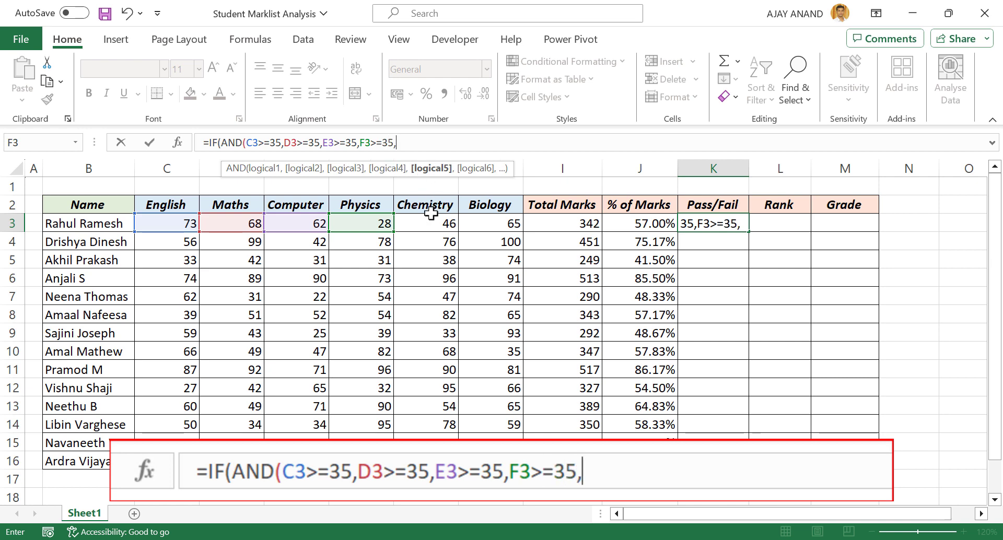
{"action": "left_click", "coordinate": [418, 223]}
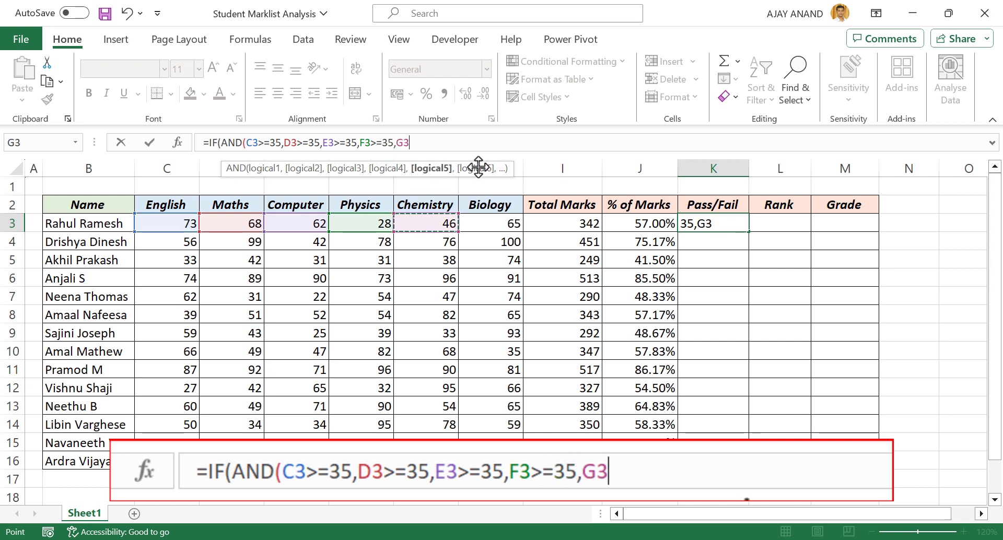
{"action": "type", "text": ">=35"}
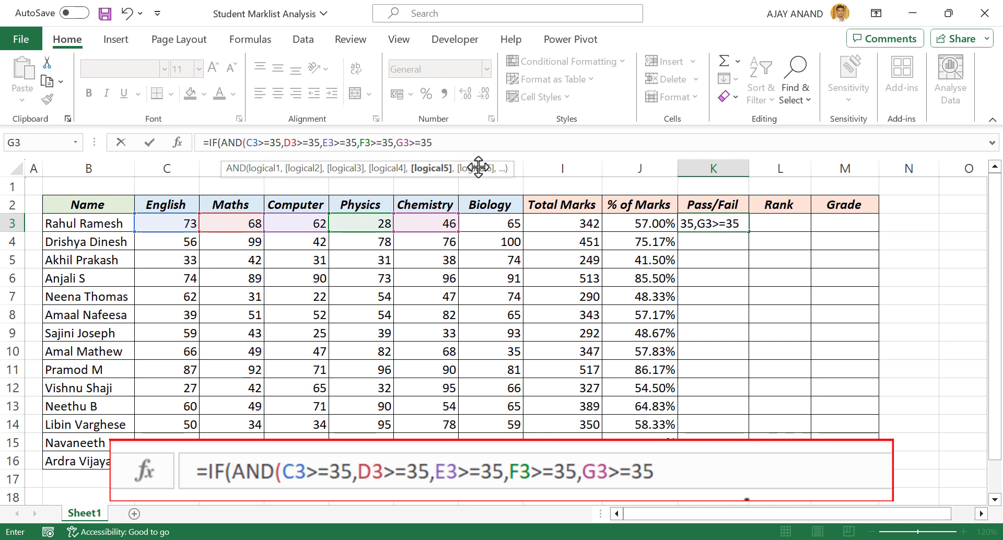
{"action": "type", "text": ","}
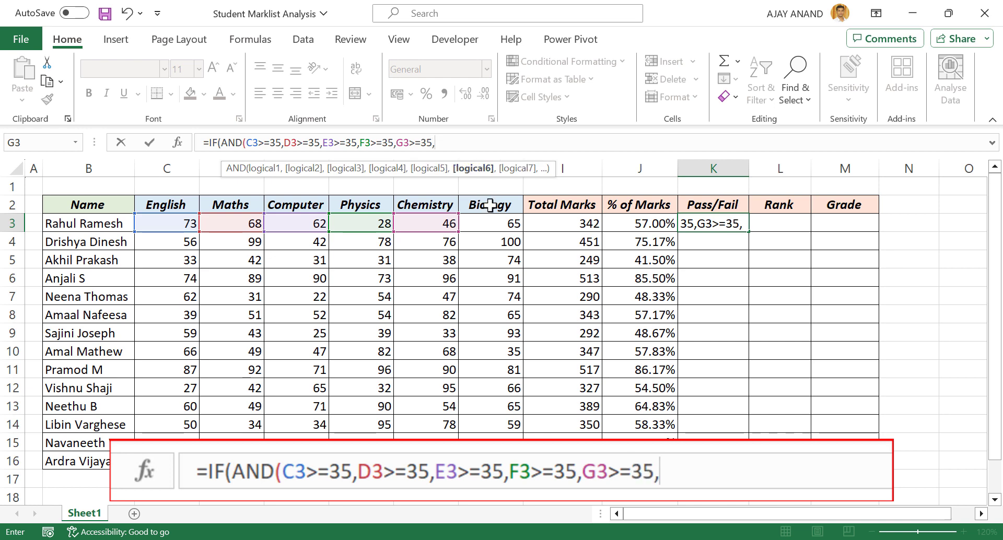
{"action": "left_click", "coordinate": [490, 223]}
{"action": "type", "text": ">=35"}
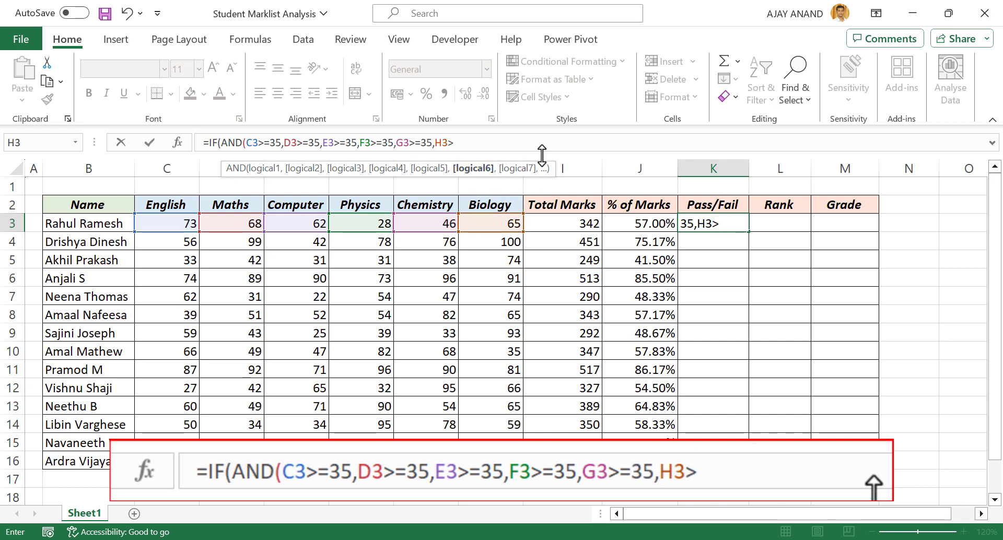
{"action": "type", "text": ")"}
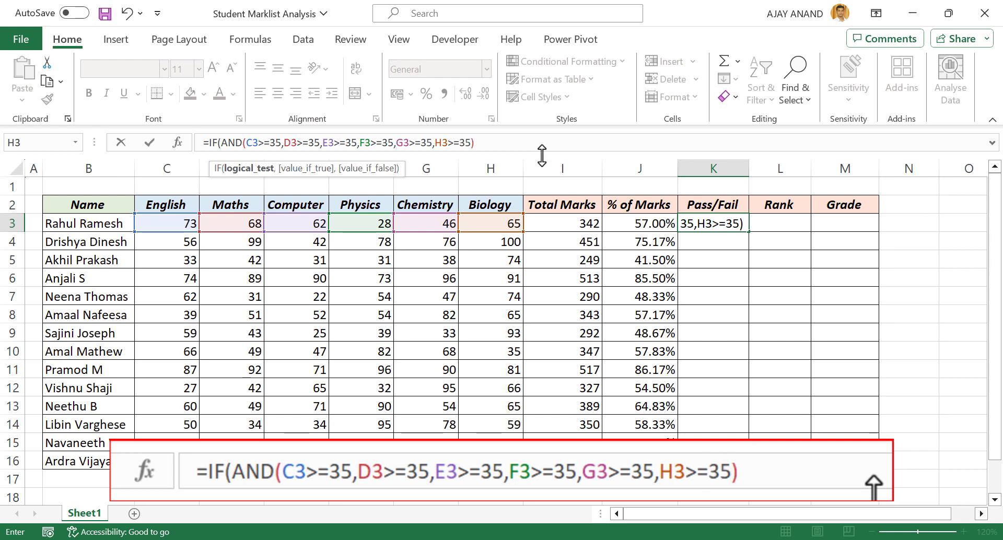
{"action": "type", "text": ","}
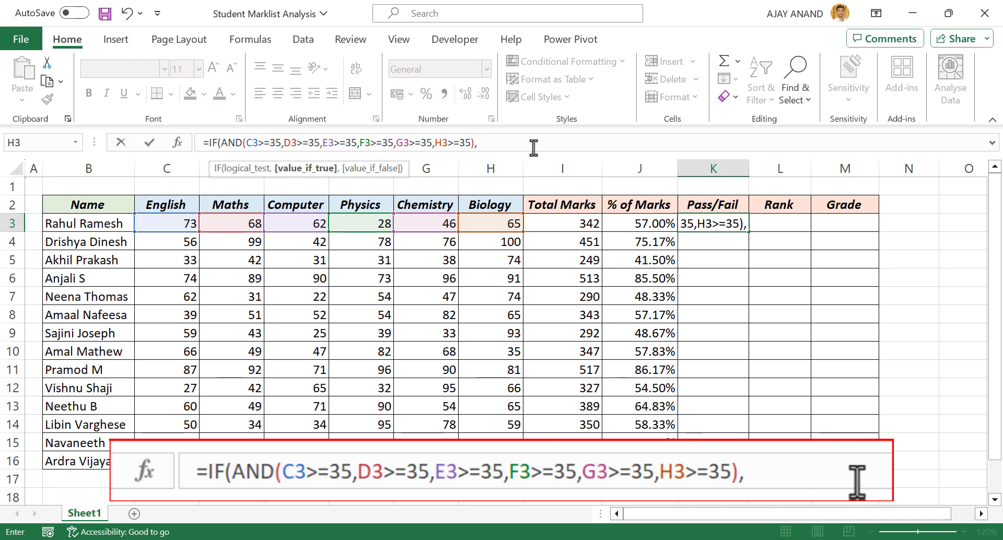
- Complete the K3 IF formula with "Pass" as the true result and "Fail" as the false result
{"action": "type", "text": "\"Pass"}
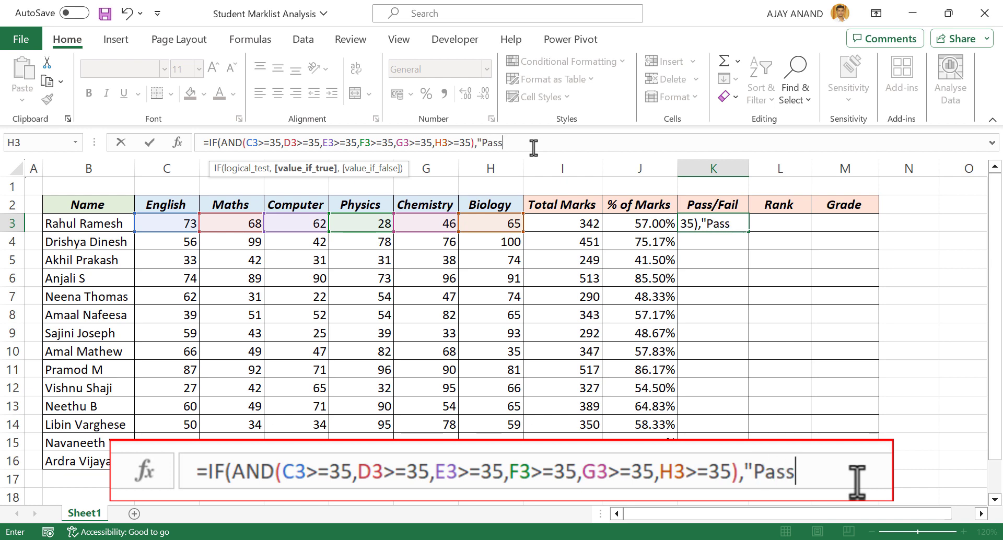
{"action": "type", "text": "\""}
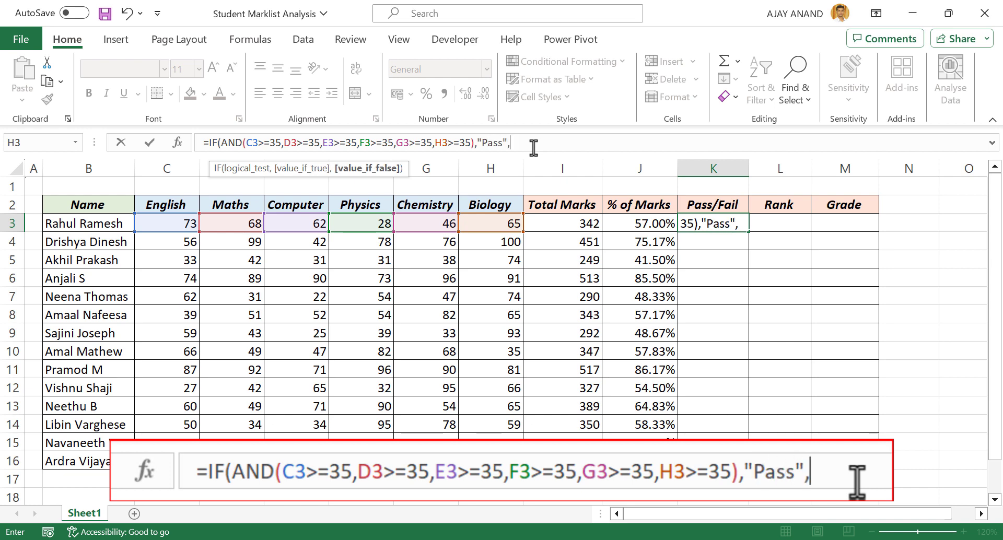
{"action": "type", "text": ","}
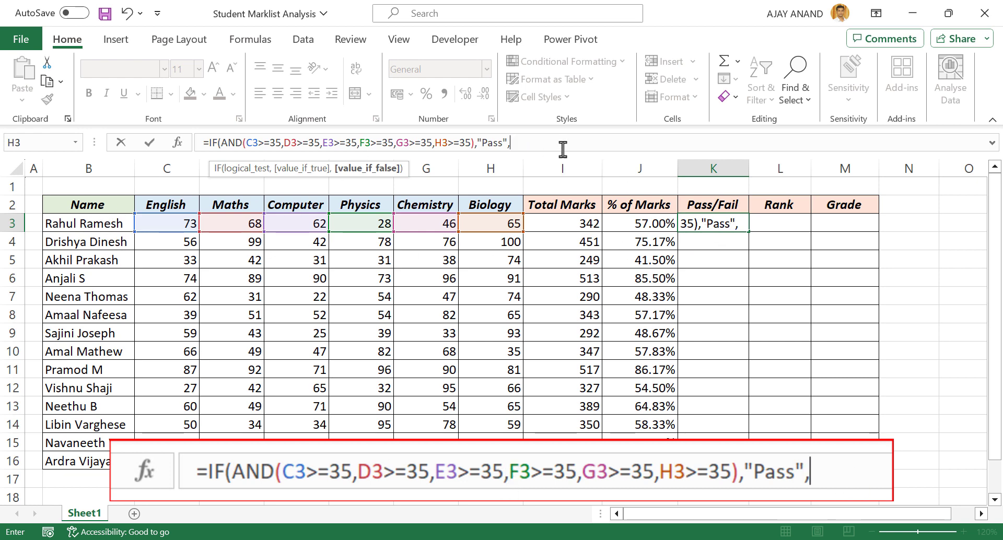
{"action": "type", "text": "\"Fa"}
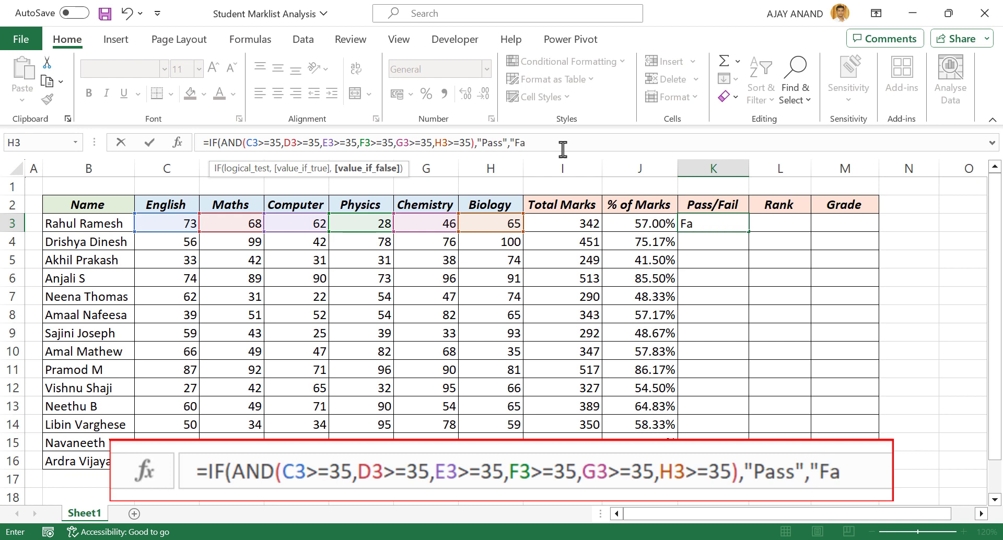
{"action": "type", "text": "il\")"}
{"action": "key", "text": "Return"}
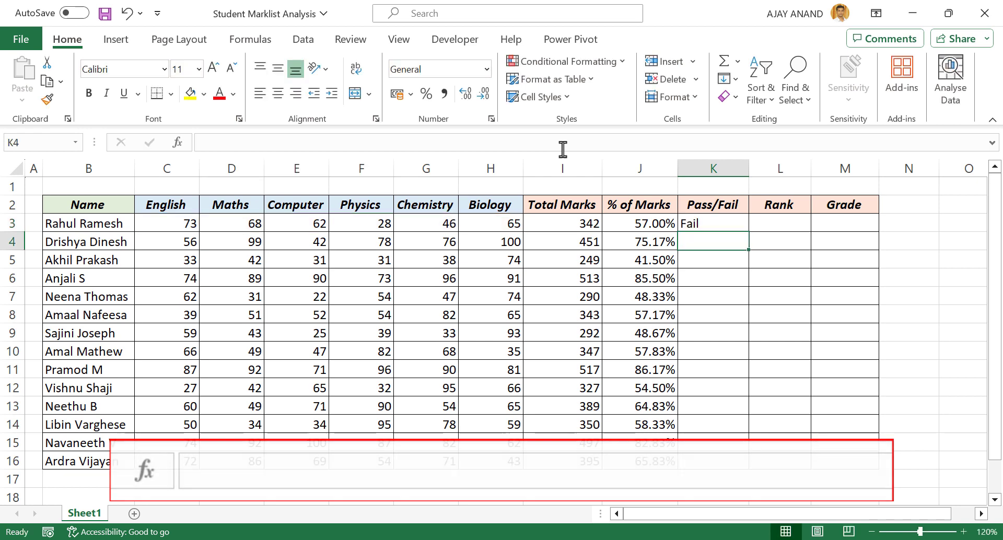
{"action": "left_click", "coordinate": [723, 228]}
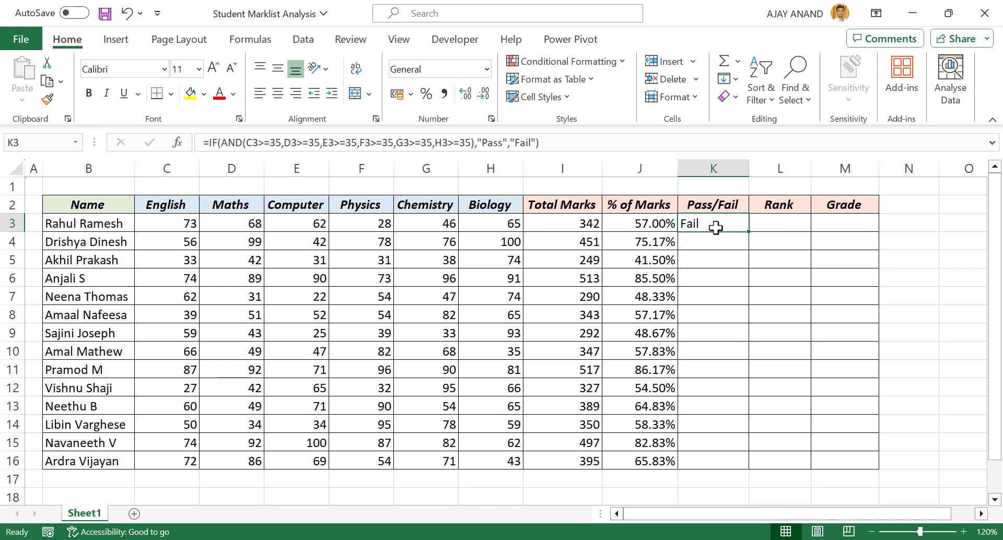
- Test the Pass/Fail formula by setting the Physics mark in F3 to 41 and the Maths mark in D3 to 31
{"action": "left_click", "coordinate": [360, 224]}
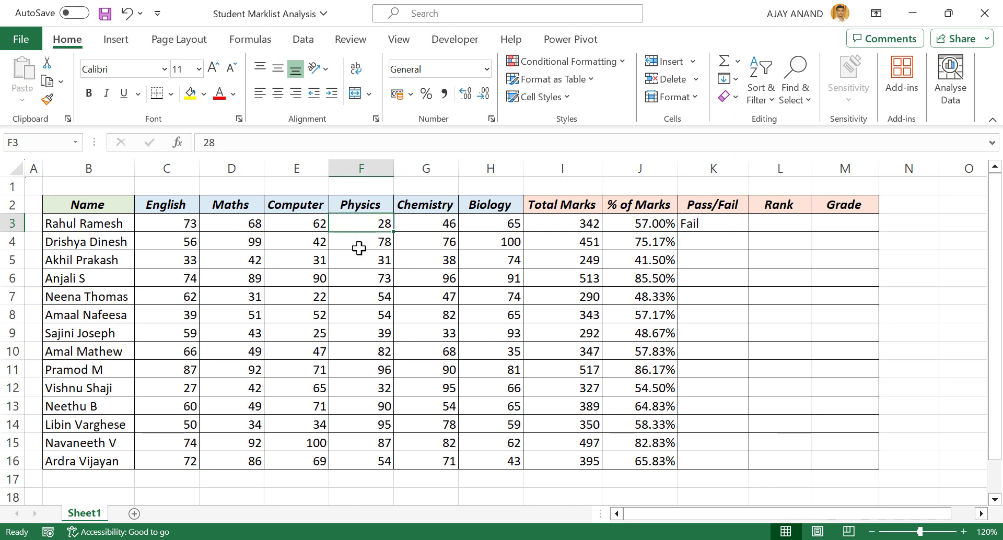
{"action": "type", "text": "41"}
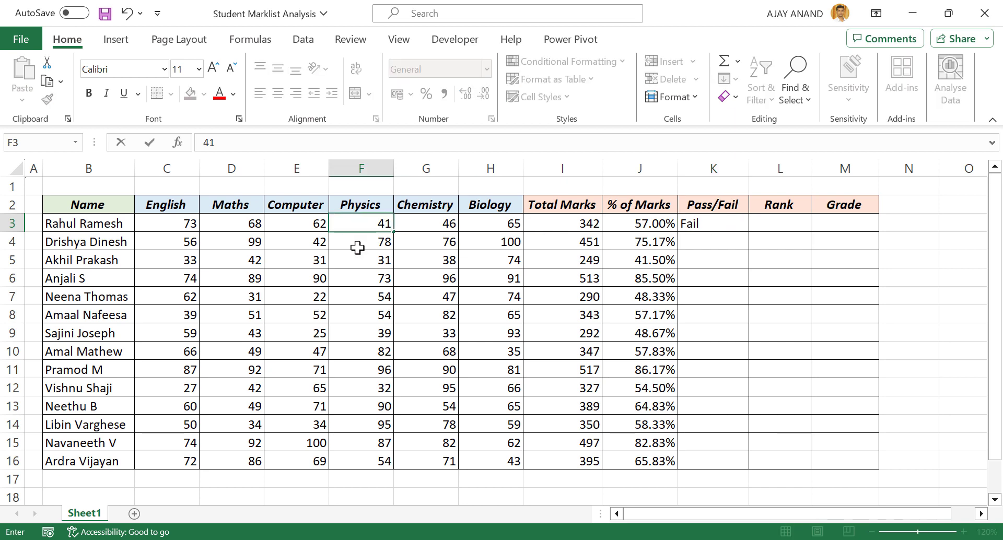
{"action": "key", "text": "Return"}
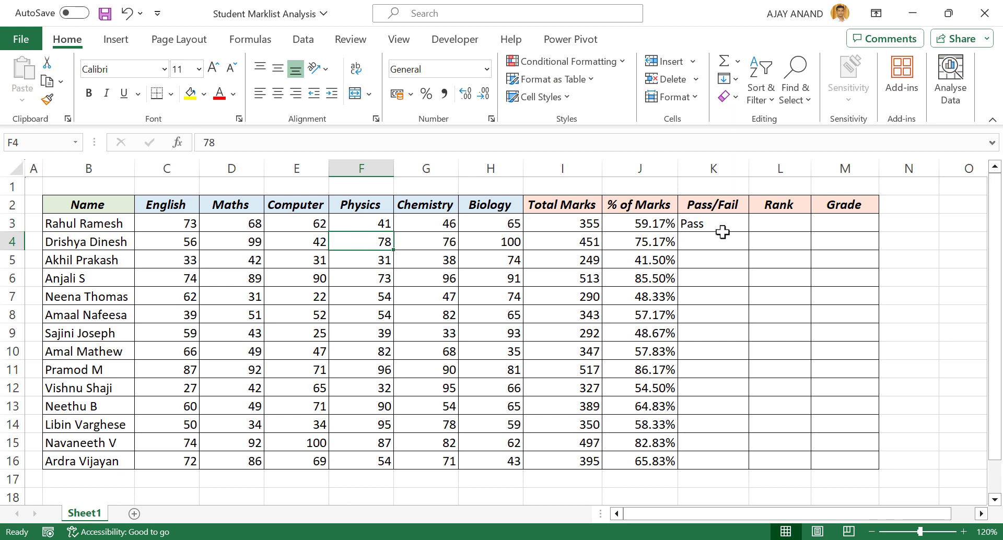
{"action": "left_click", "coordinate": [231, 225]}
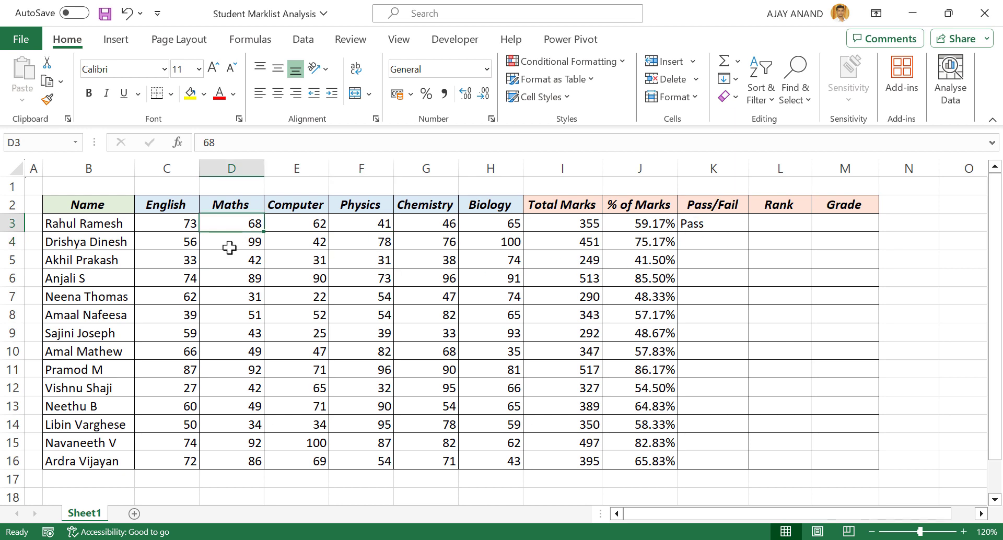
{"action": "type", "text": "31"}
{"action": "key", "text": "Return"}
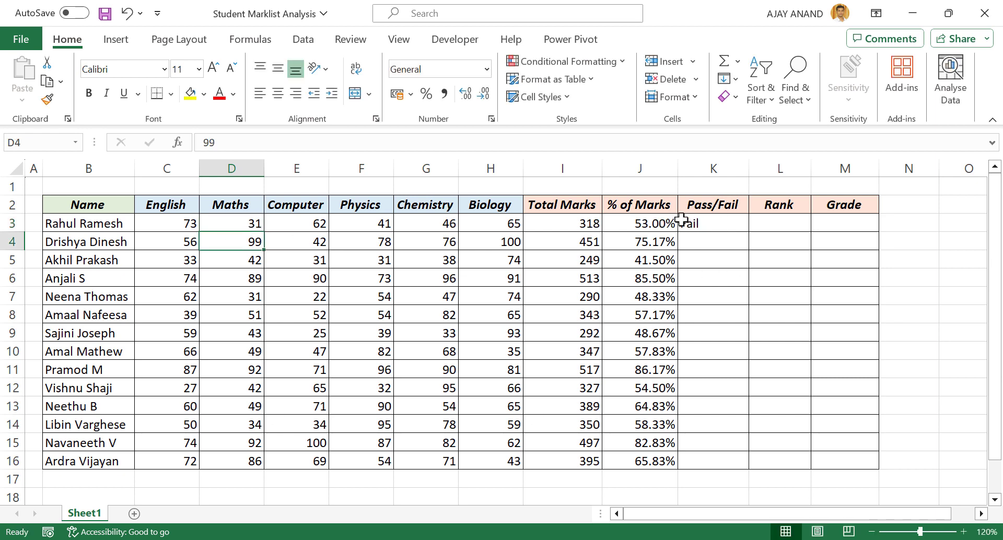
- Fill the Pass/Fail formula from K3 down through K16
{"action": "left_click", "coordinate": [726, 225]}
{"action": "left_click_drag", "start_coordinate": [748, 233], "coordinate": [751, 462]}
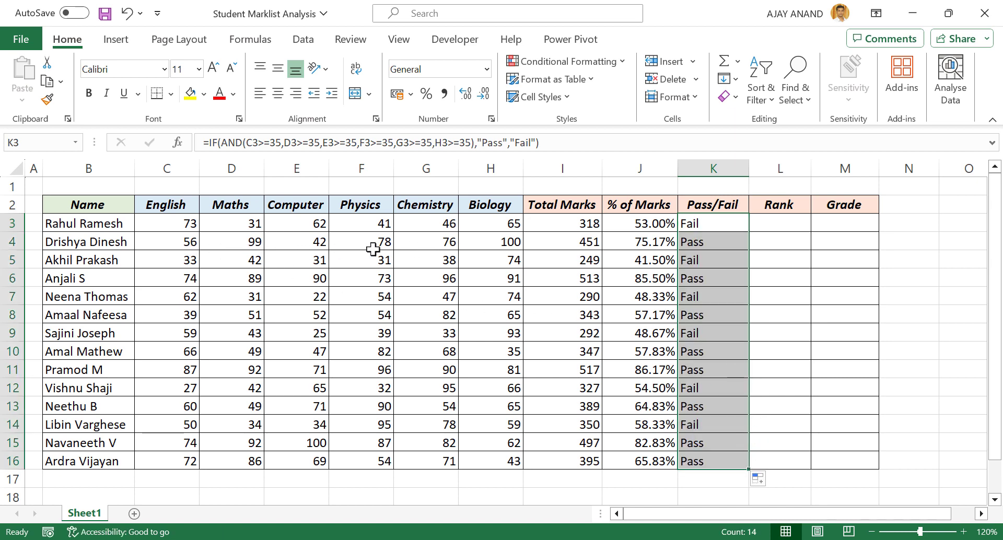
{"action": "left_click", "coordinate": [697, 245]}
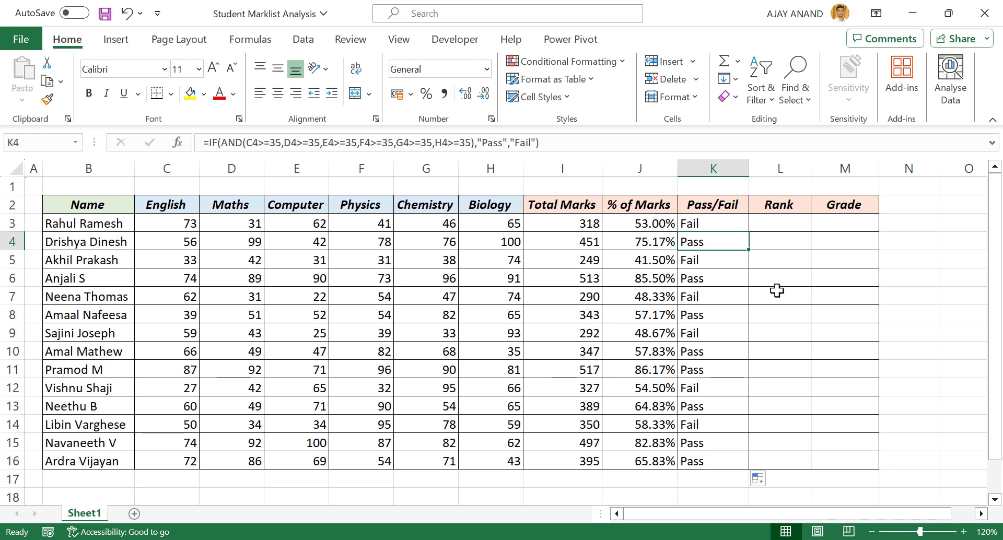
- Enter =RANK(I3,$I$3:$I$16) in cell L3 to rank the first student's total marks
{"action": "left_click", "coordinate": [781, 223]}
{"action": "type", "text": "="}
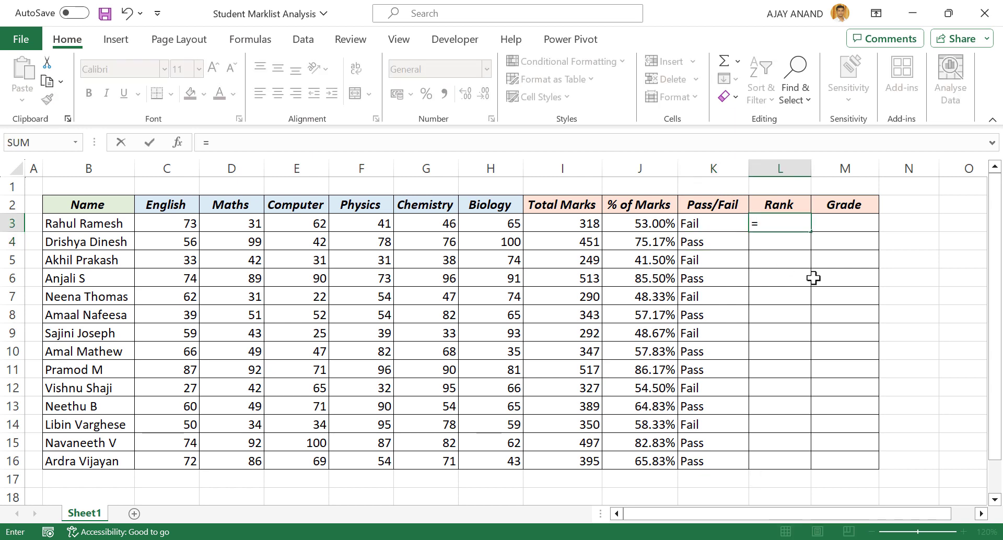
{"action": "type", "text": "RANK("}
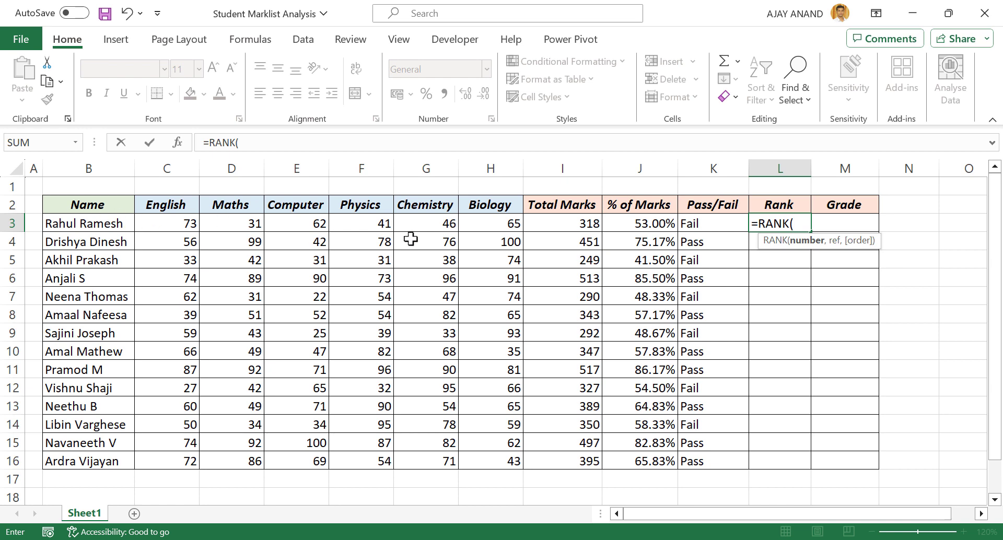
{"action": "left_click", "coordinate": [561, 224]}
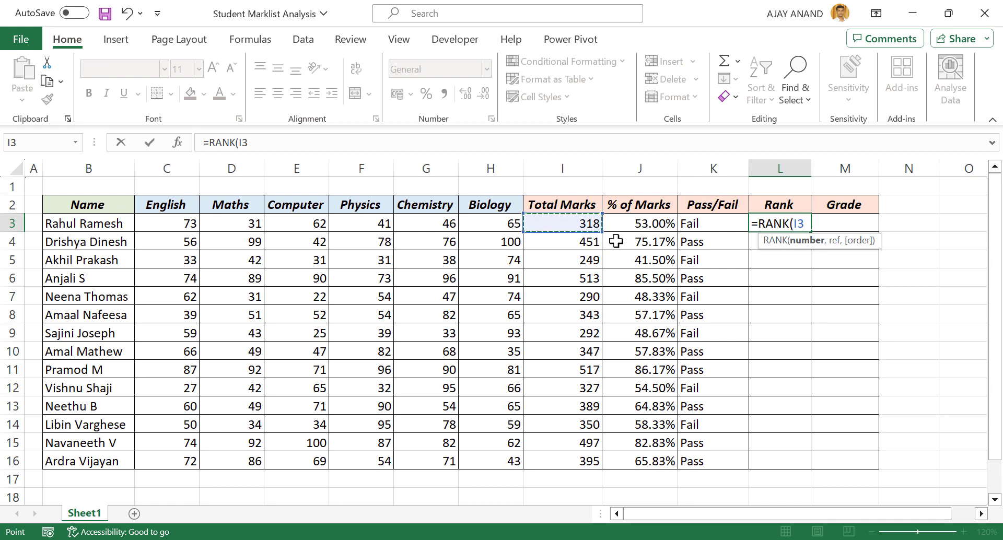
{"action": "type", "text": ","}
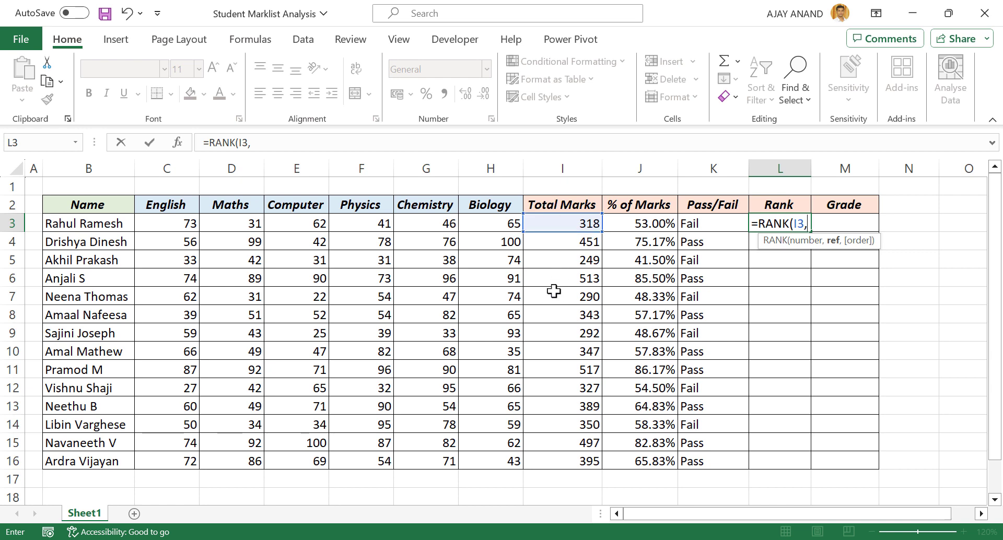
{"action": "left_click_drag", "start_coordinate": [562, 224], "coordinate": [567, 459]}
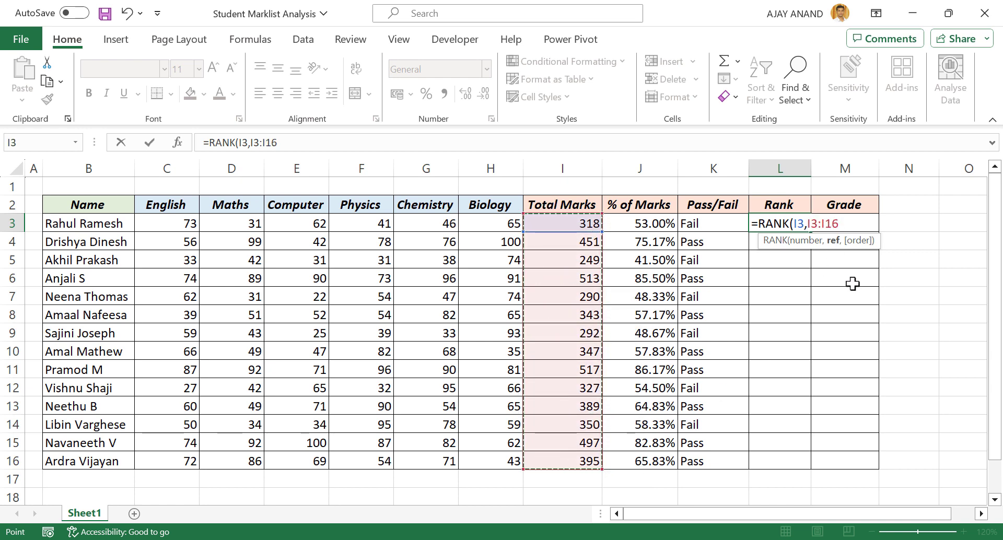
{"action": "key", "text": "F4"}
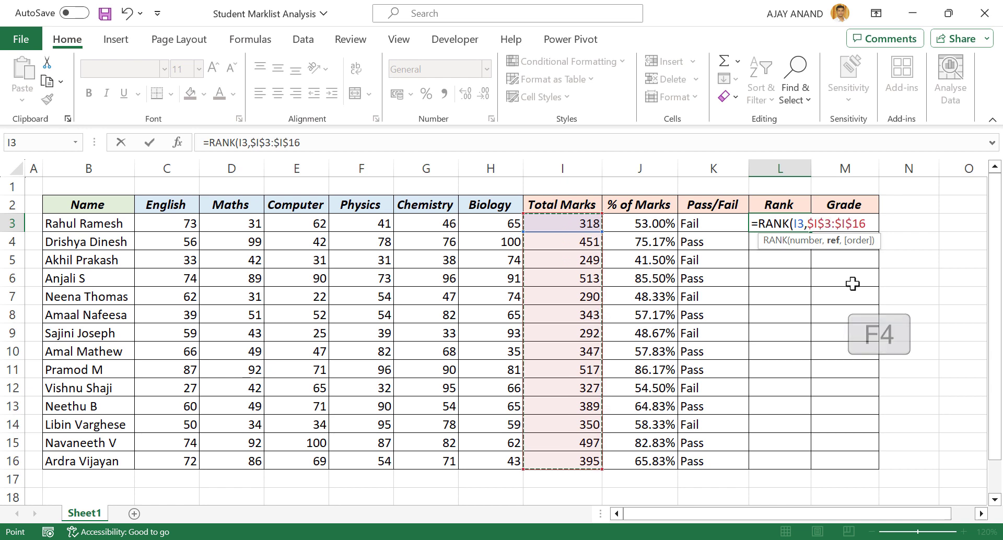
{"action": "type", "text": ")"}
{"action": "key", "text": "Return"}
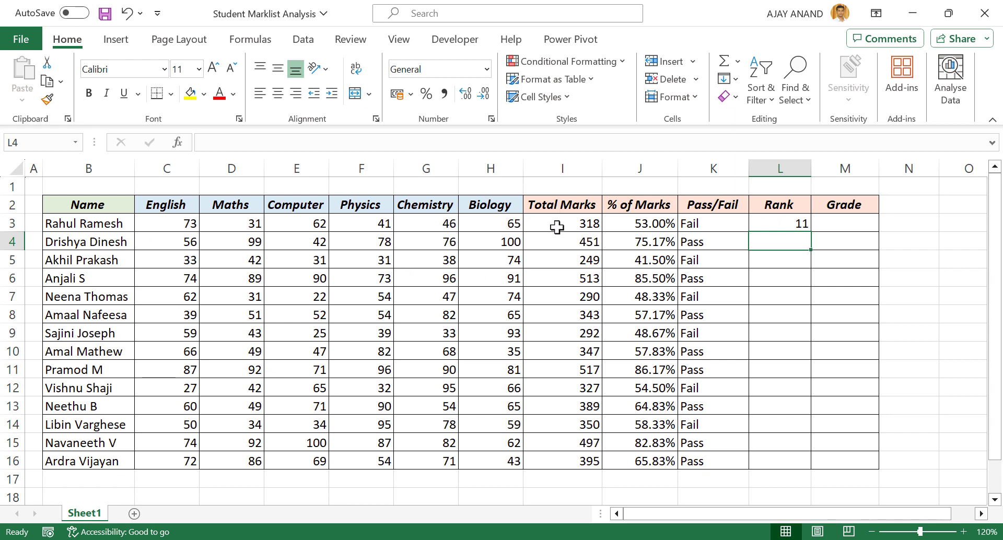
- Fill the RANK formula from L3 down through L16
{"action": "left_click", "coordinate": [782, 225]}
{"action": "left_click_drag", "start_coordinate": [812, 230], "coordinate": [810, 466]}
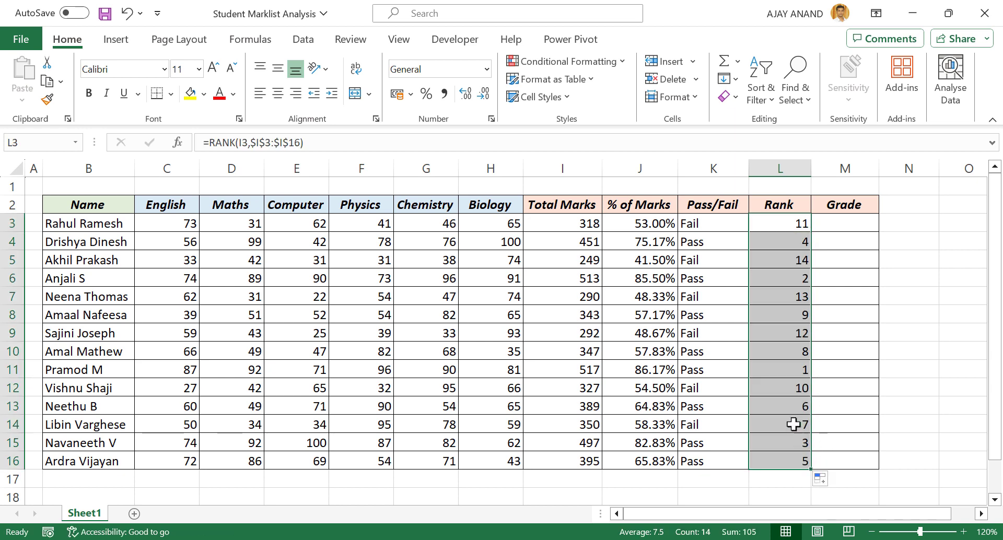
- Clear the RANK formulas from L3:L16 in the Rank column
{"action": "left_click", "coordinate": [773, 276]}
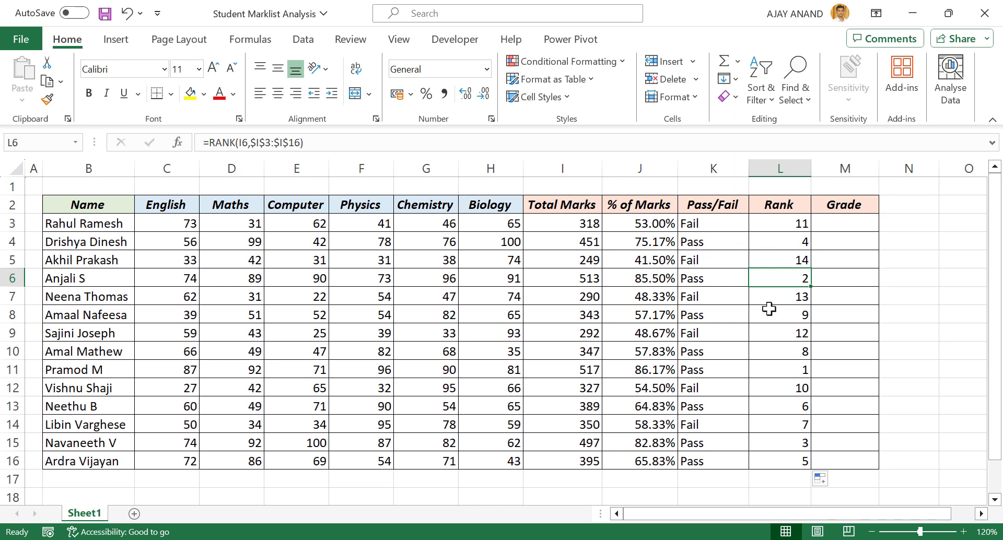
{"action": "left_click_drag", "start_coordinate": [780, 227], "coordinate": [779, 461]}
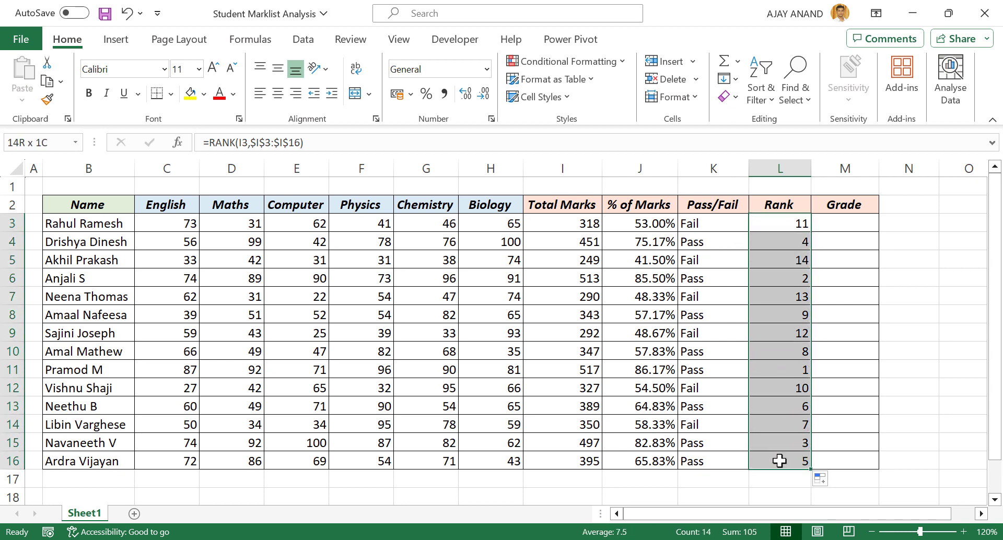
{"action": "key", "text": "Delete"}
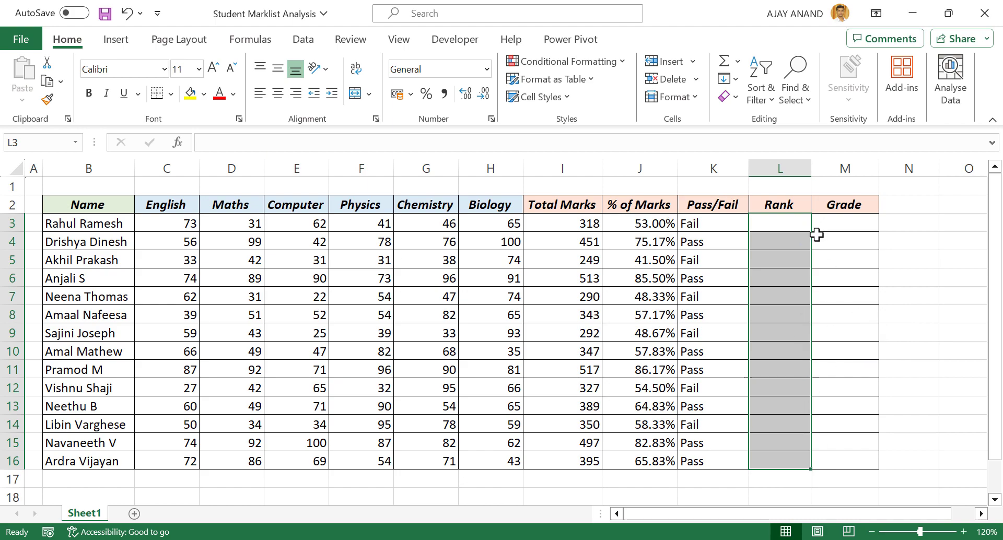
- Begin an IF formula in cell L3 that tests whether K3="Pass"
{"action": "left_click", "coordinate": [778, 223]}
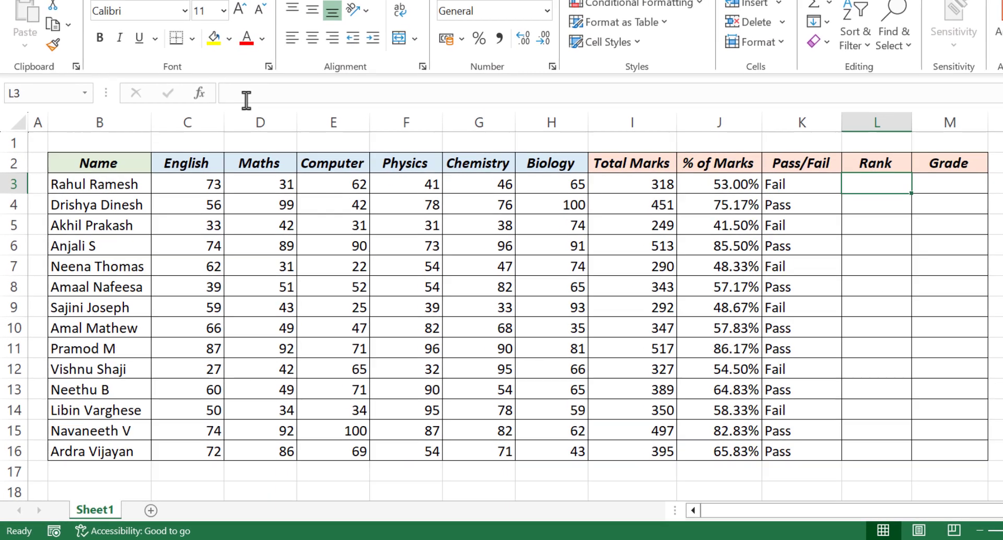
{"action": "type", "text": "=I"}
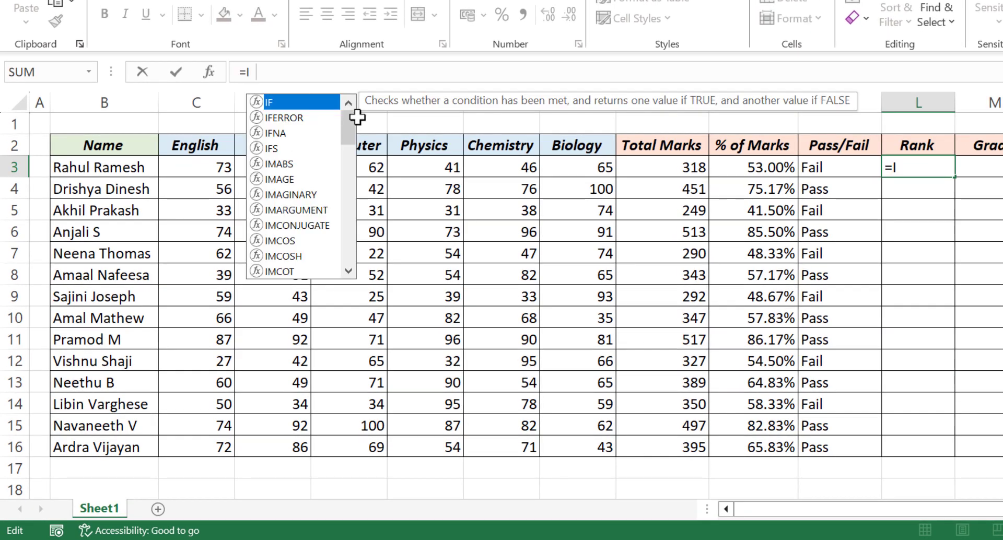
{"action": "type", "text": "F("}
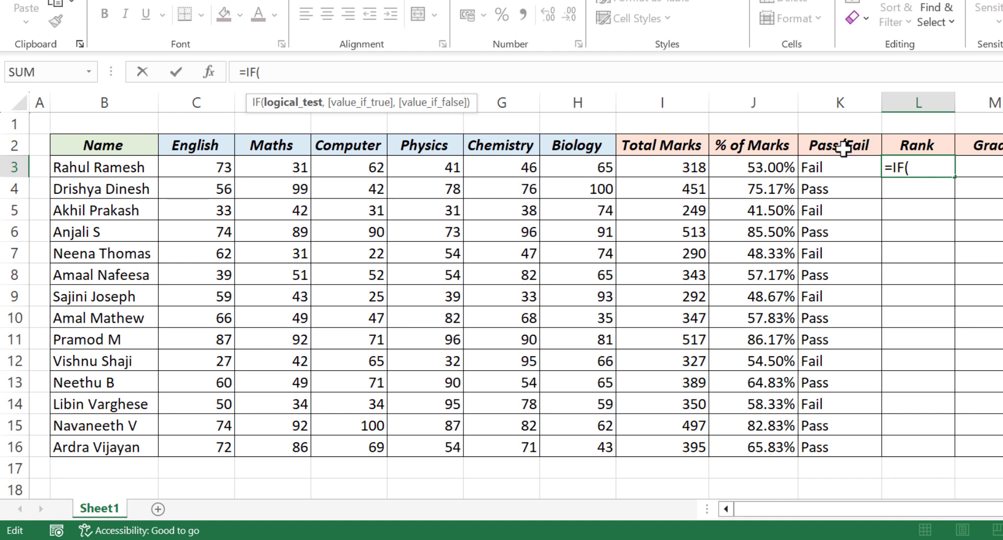
{"action": "left_click", "coordinate": [835, 165]}
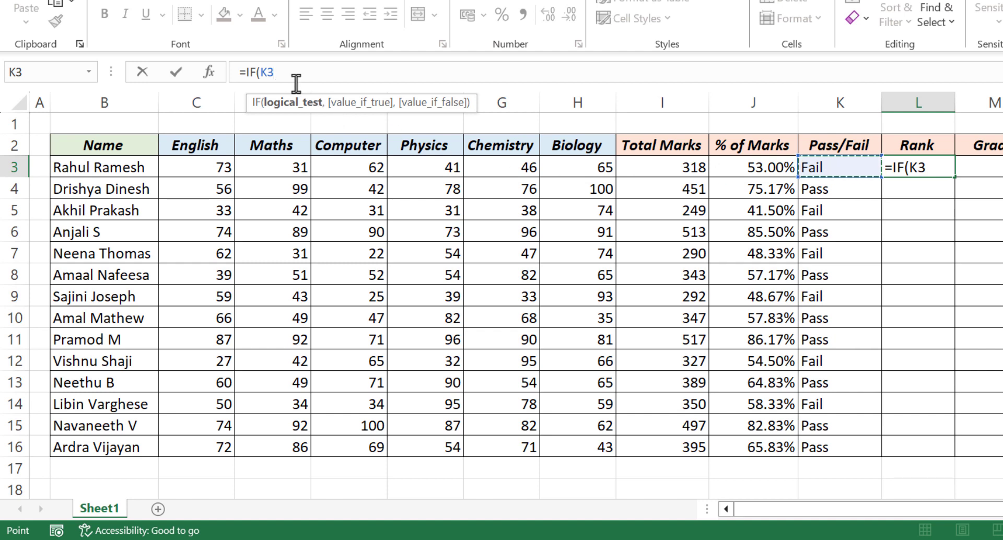
{"action": "type", "text": "="}
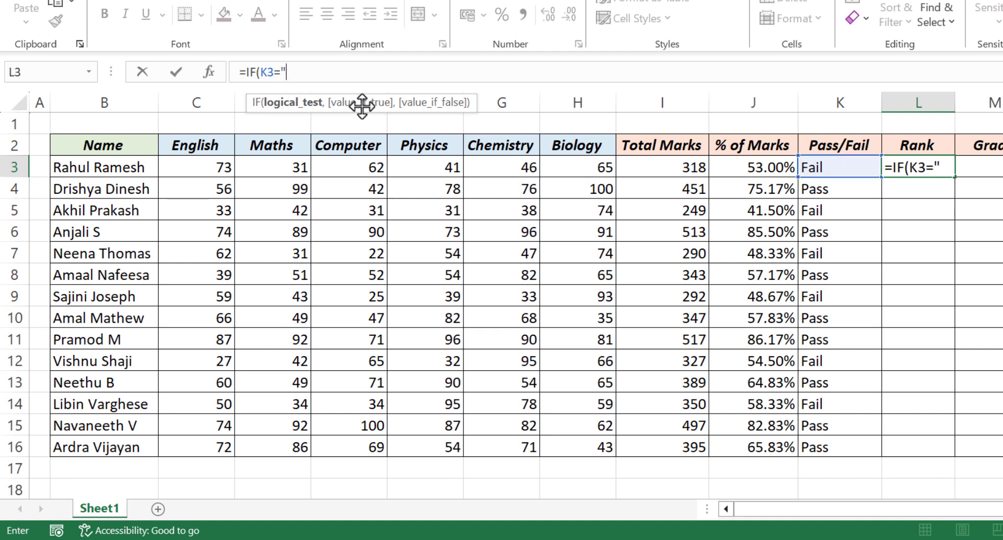
{"action": "type", "text": "\"Pas"}
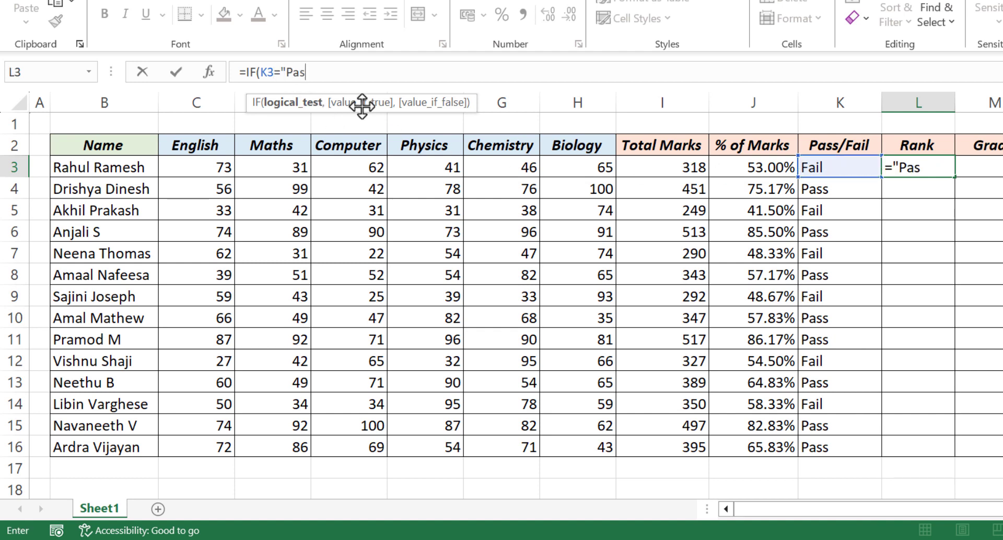
{"action": "type", "text": "s\","}
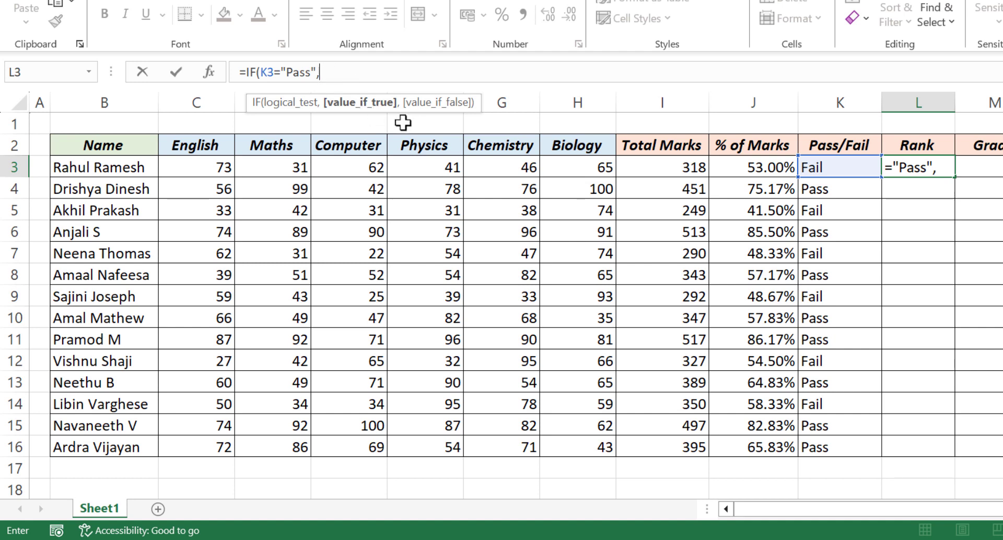
- Add SUMPRODUCT as the value if true, with --($K$3:$K$16="Pass") as its first array
{"action": "type", "text": "SUMPR"}
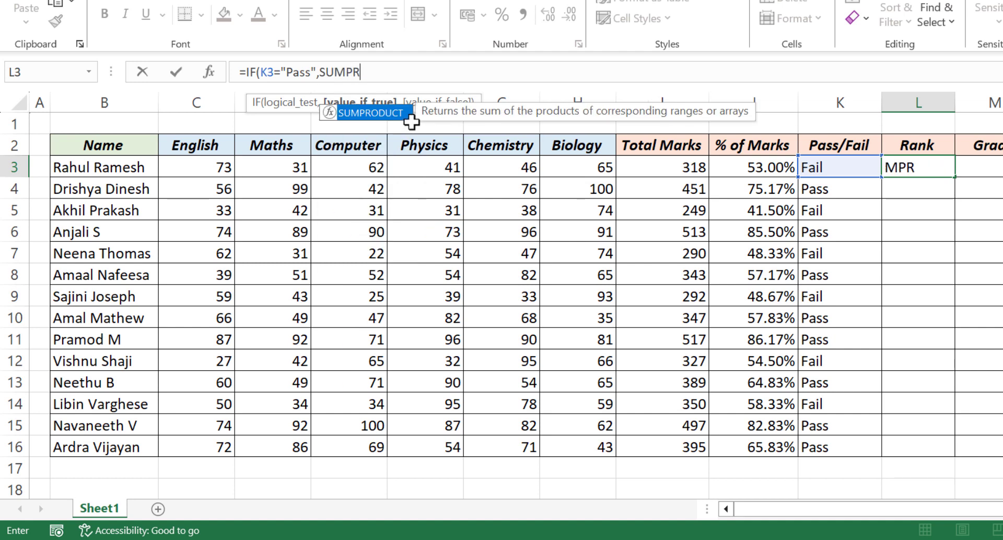
{"action": "type", "text": "ODUCT("}
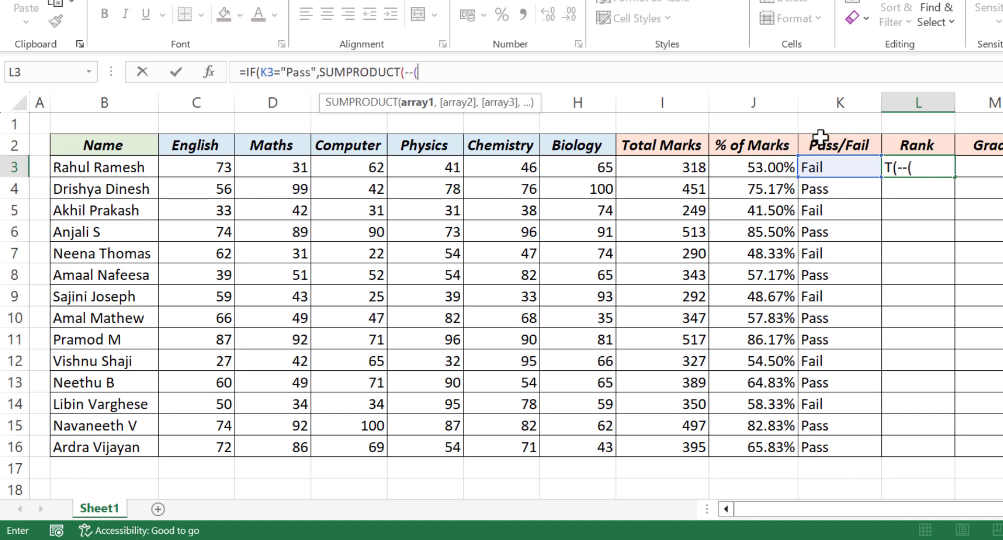
{"action": "type", "text": "--("}
{"action": "left_click_drag", "start_coordinate": [837, 170], "coordinate": [841, 447]}
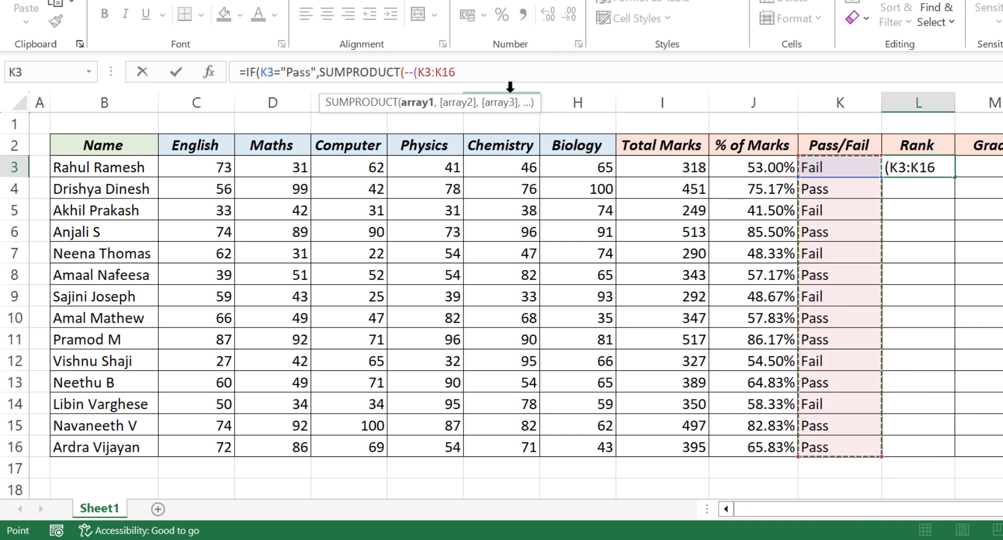
{"action": "key", "text": "F4"}
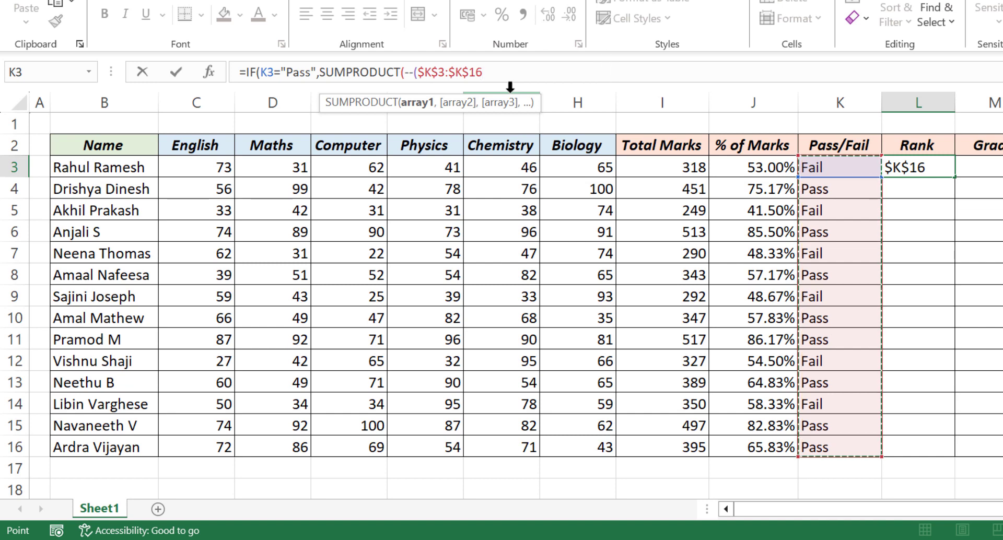
{"action": "type", "text": "="}
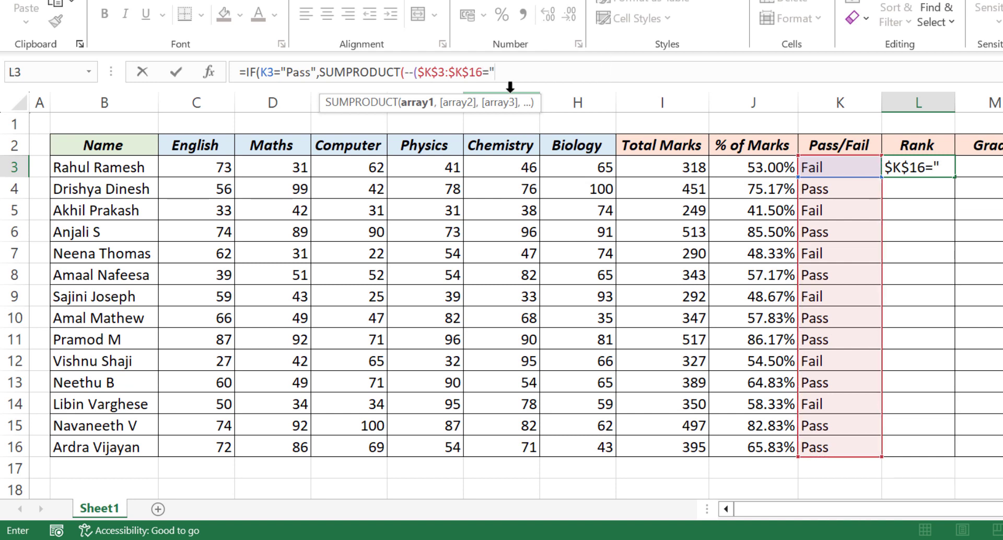
{"action": "type", "text": "\"Pass"}
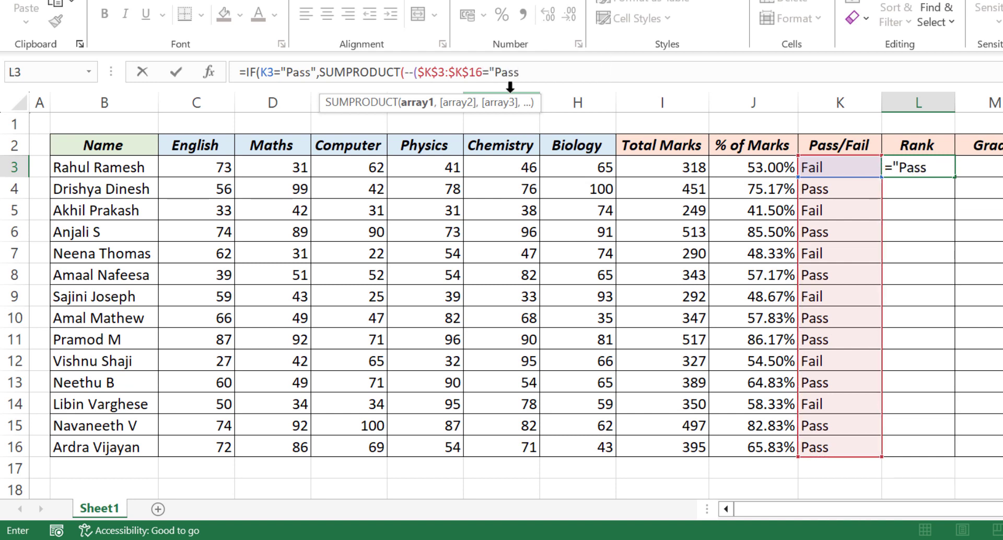
{"action": "type", "text": "\"),--"}
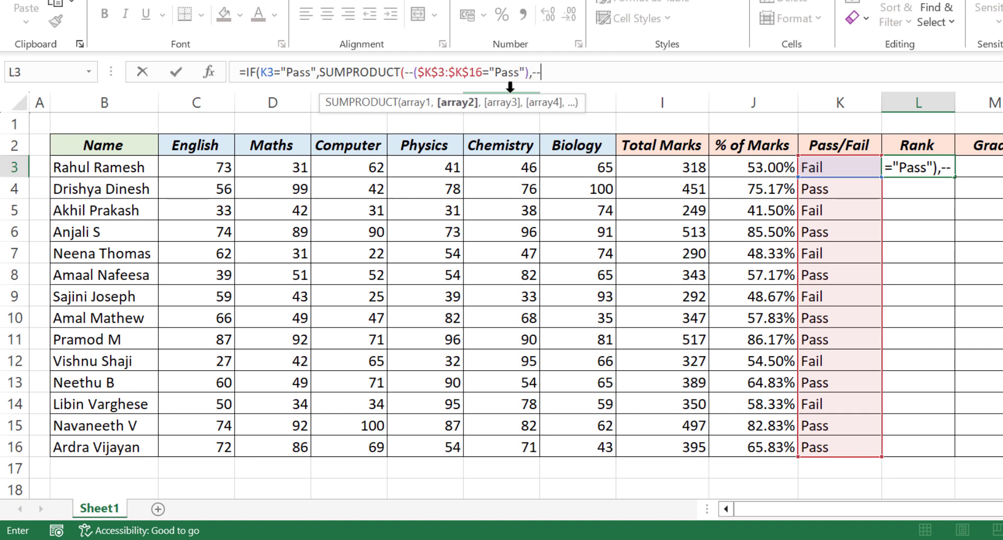
- Complete the L3 rank formula with the second array --($I$3:$I$16>I3), +1 after SUMPRODUCT, and "-" as the value if false
{"action": "type", "text": "("}
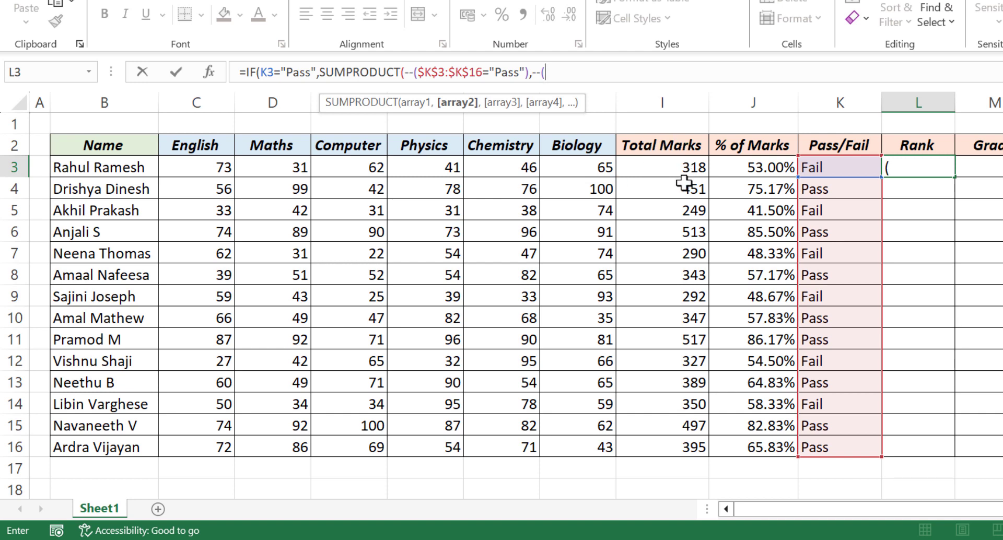
{"action": "left_click_drag", "start_coordinate": [671, 167], "coordinate": [662, 443]}
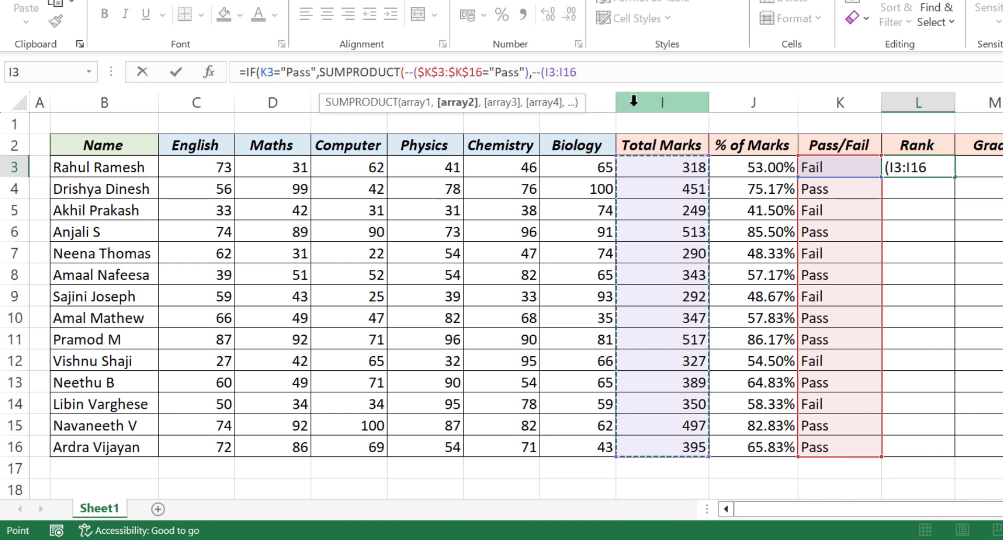
{"action": "key", "text": "F4"}
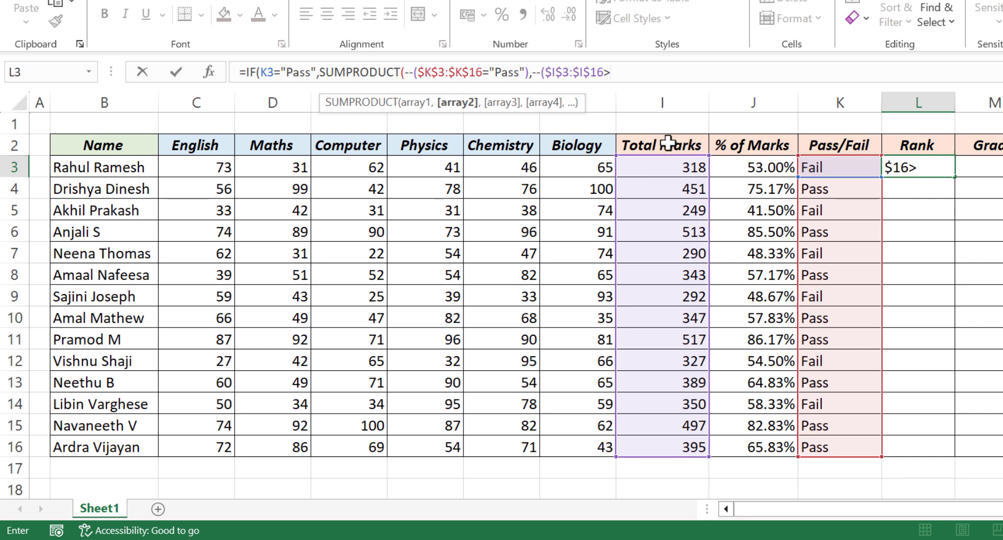
{"action": "left_click", "coordinate": [662, 168]}
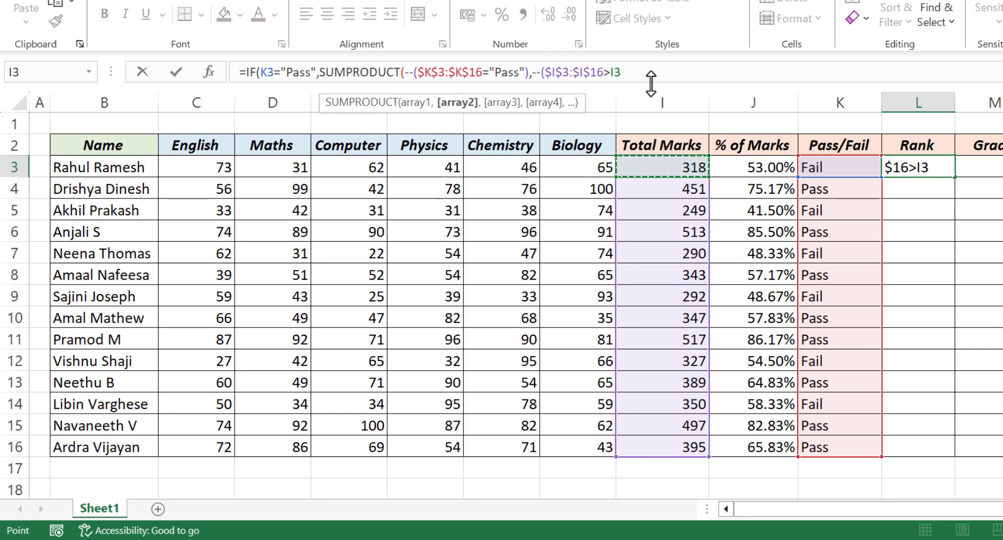
{"action": "type", "text": ")"}
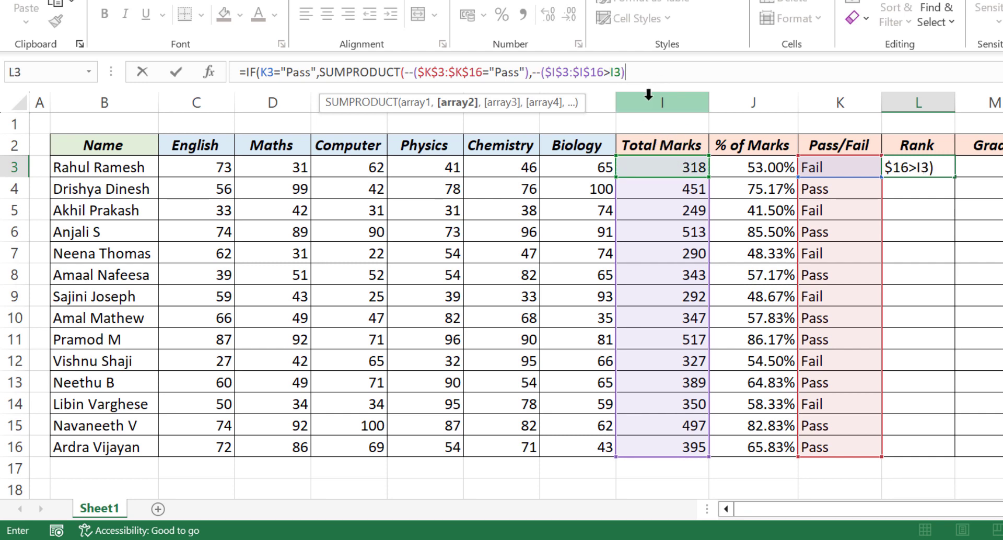
{"action": "type", "text": ")+1"}
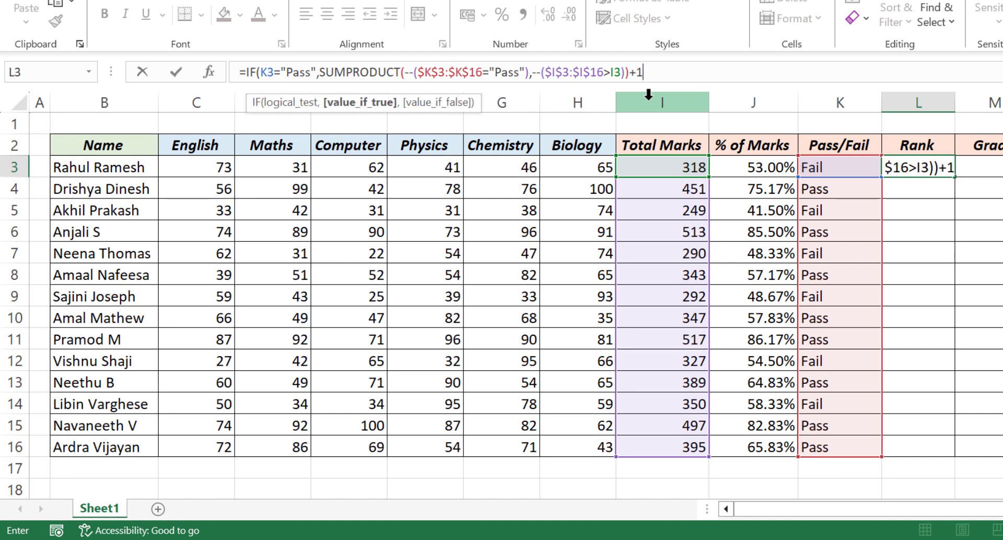
{"action": "type", "text": ",\"-"}
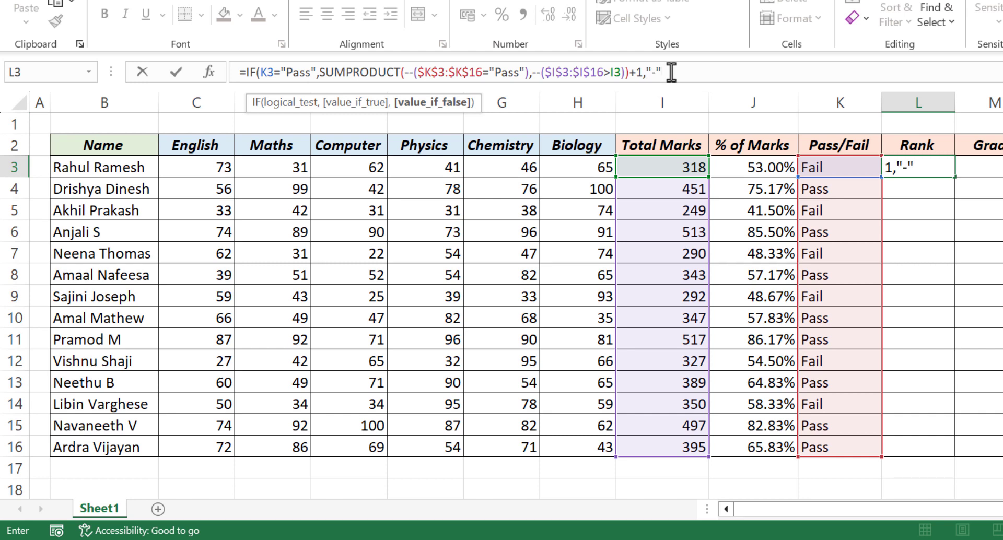
{"action": "type", "text": ")"}
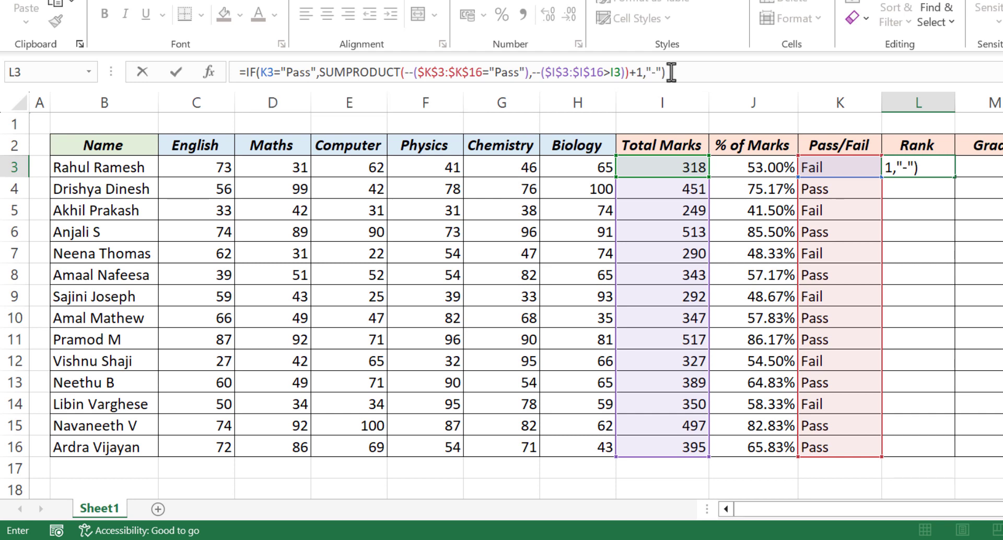
{"action": "key", "text": "Return"}
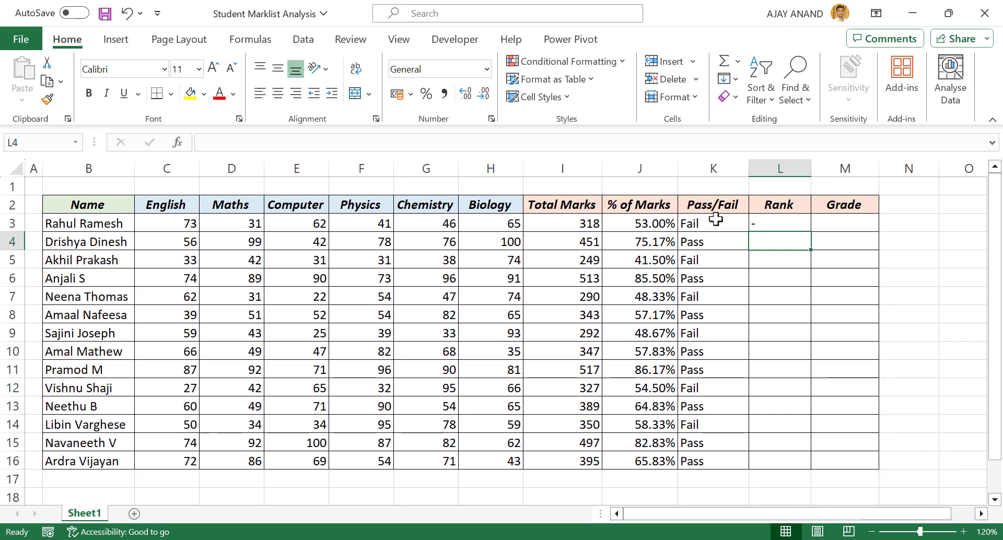
- Change the first student's Maths mark in cell D3 to 45
{"action": "left_click", "coordinate": [233, 223]}
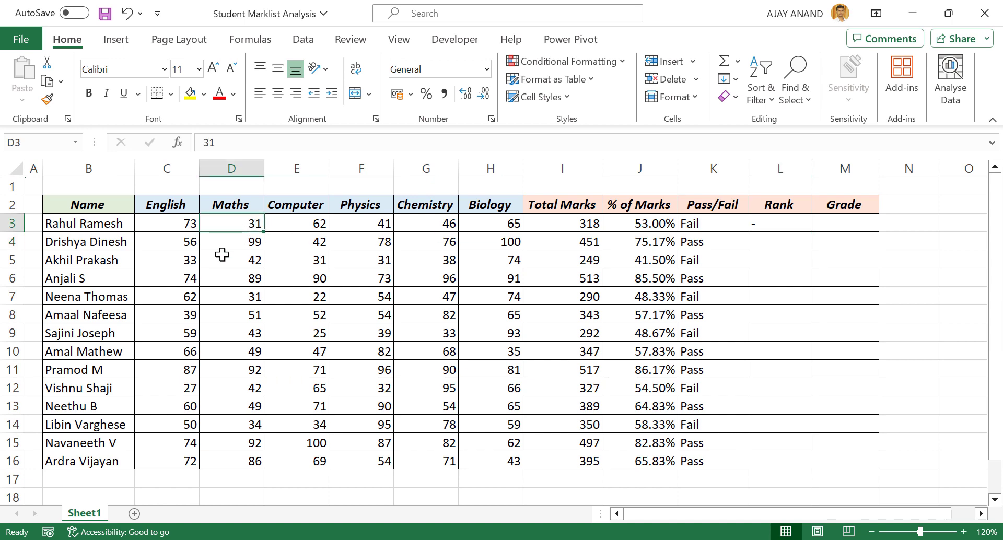
{"action": "type", "text": "45"}
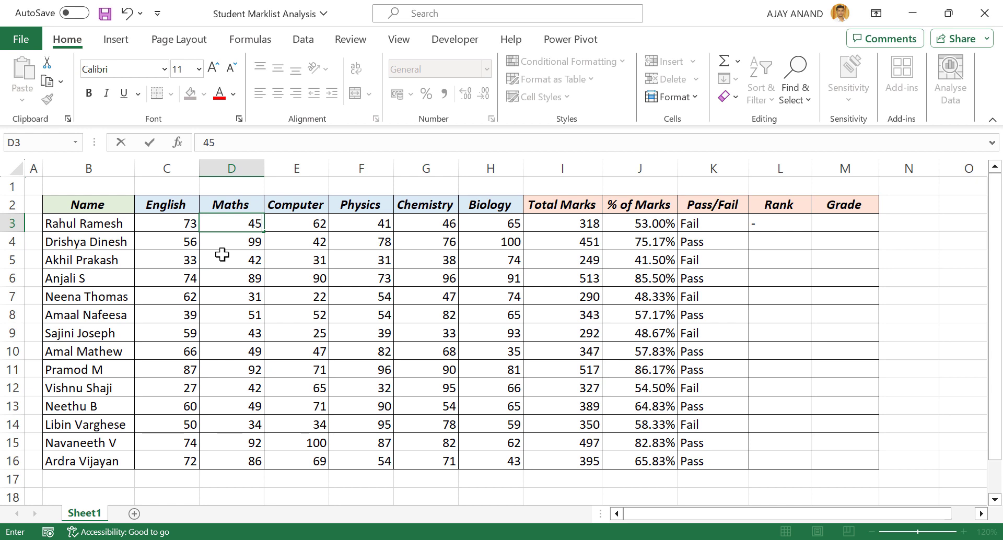
{"action": "key", "text": "Return"}
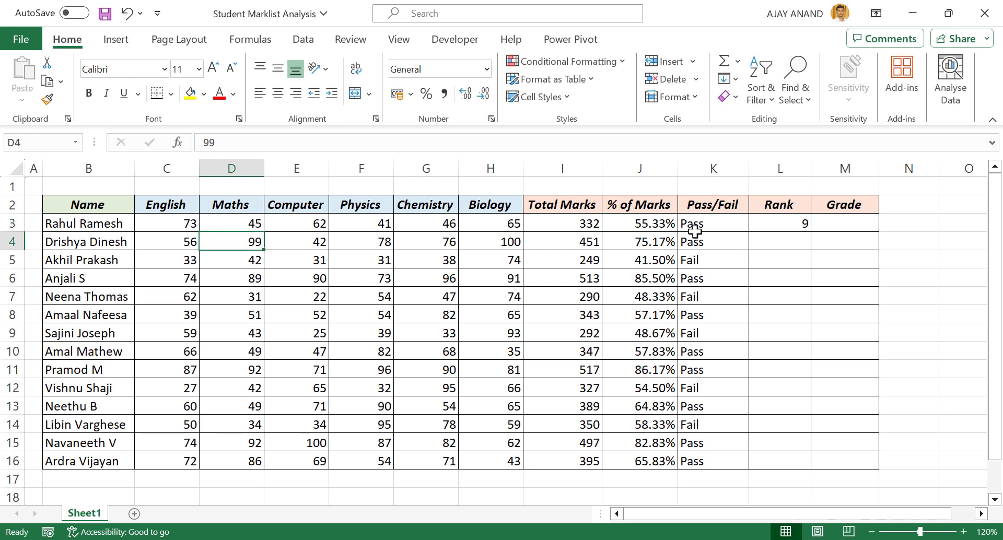
- Fill the conditional rank formula from L3 down through L16
{"action": "left_click", "coordinate": [771, 222]}
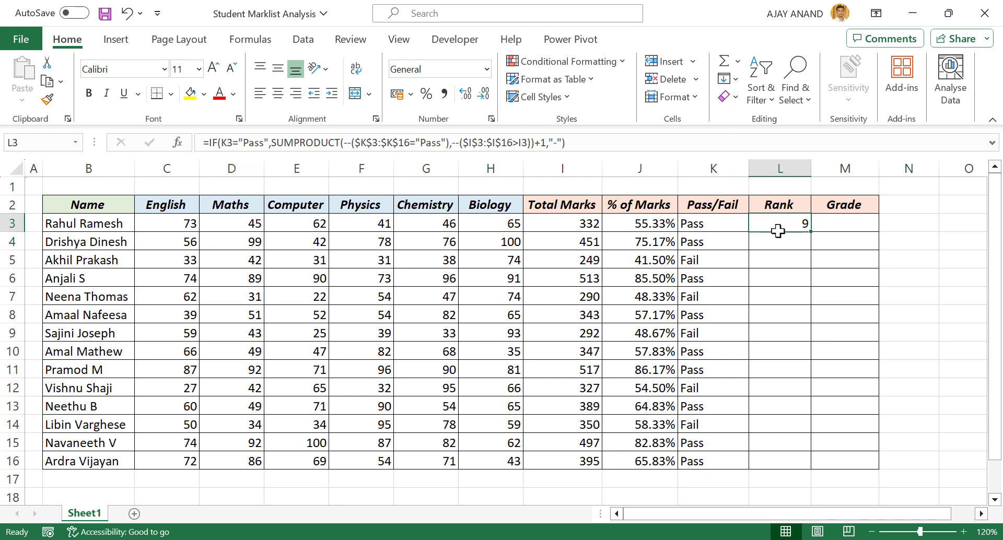
{"action": "left_click_drag", "start_coordinate": [809, 232], "coordinate": [814, 465]}
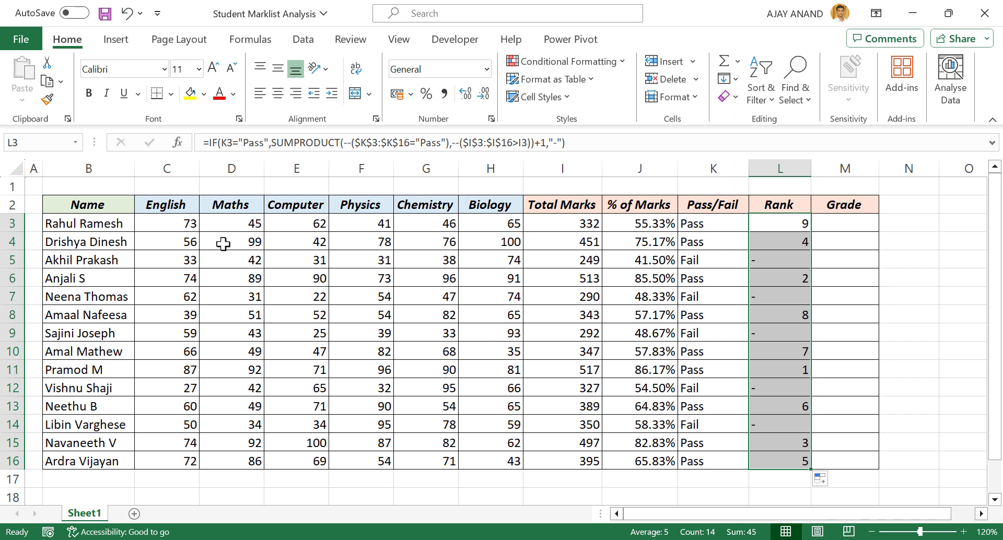
{"action": "left_click", "coordinate": [782, 242]}
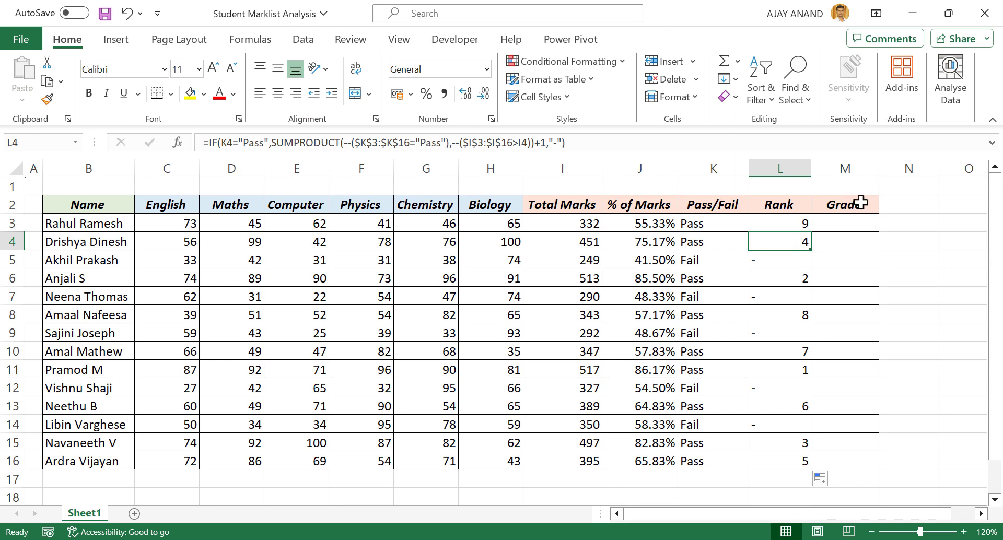
- Start the grade formula in M3 with an IF that returns "A" when J3>=80%
{"action": "left_click", "coordinate": [846, 225]}
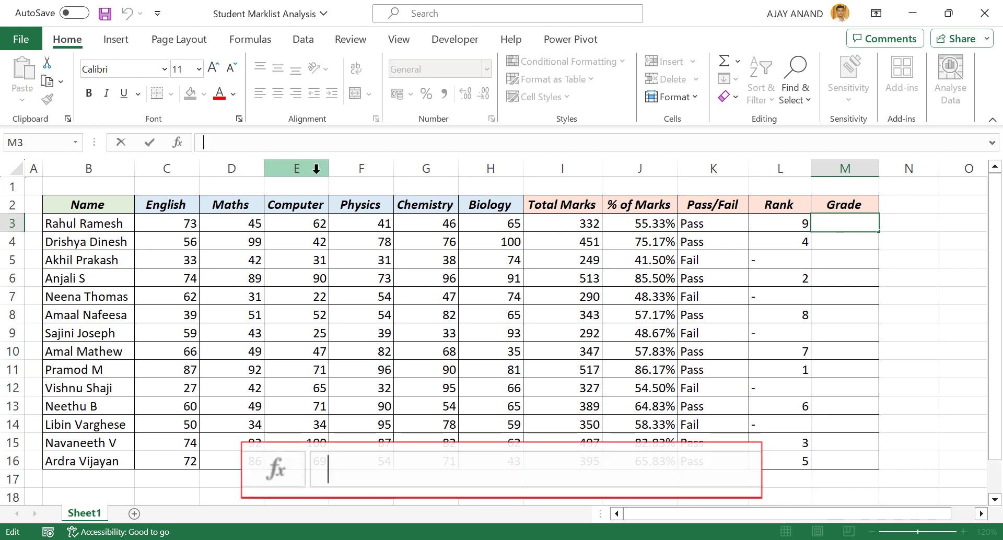
{"action": "type", "text": "=IF"}
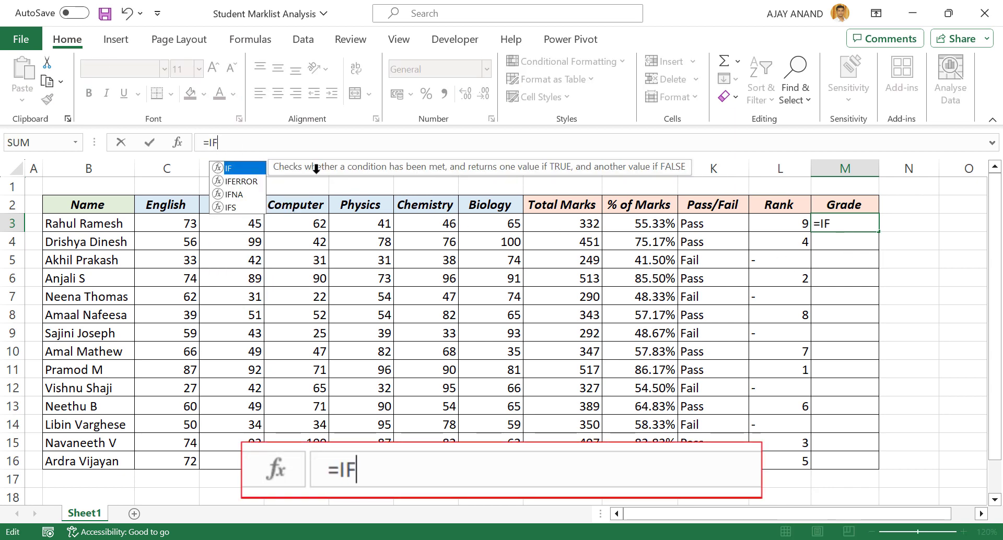
{"action": "type", "text": "("}
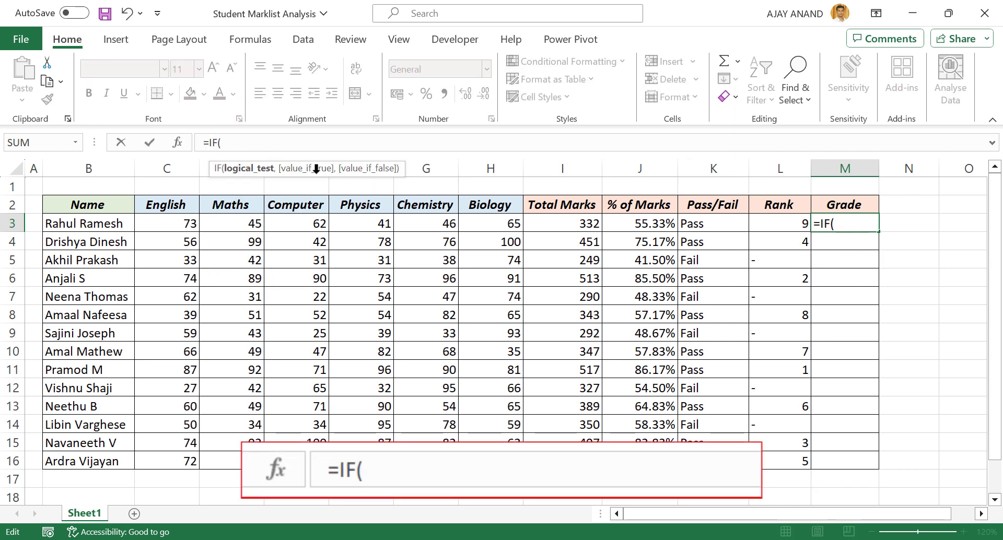
{"action": "left_click", "coordinate": [623, 224]}
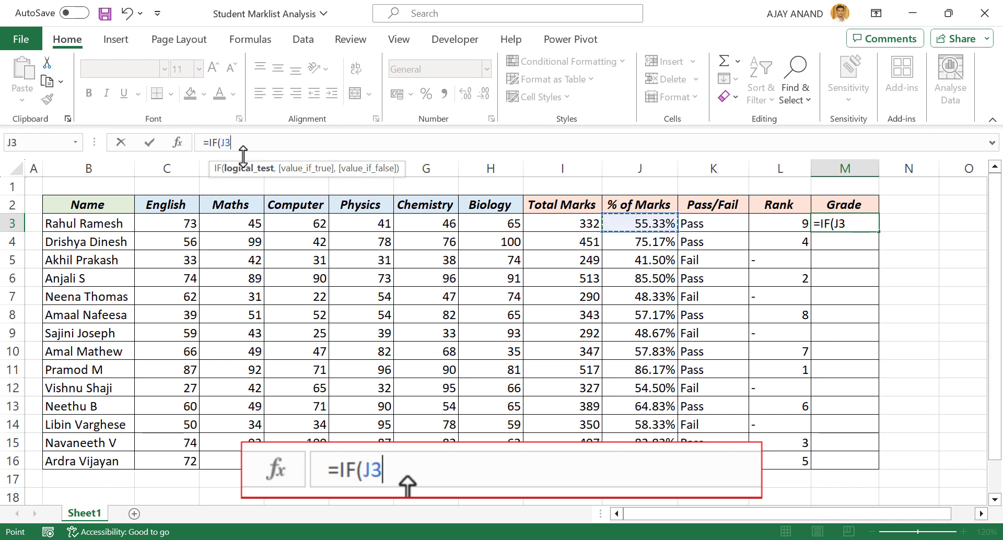
{"action": "type", "text": ">"}
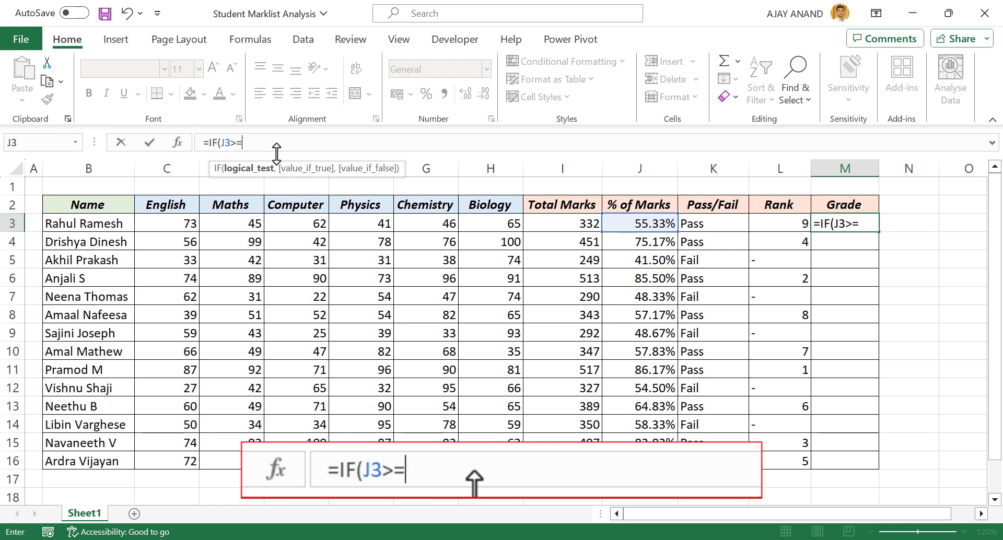
{"action": "type", "text": "=80%,"}
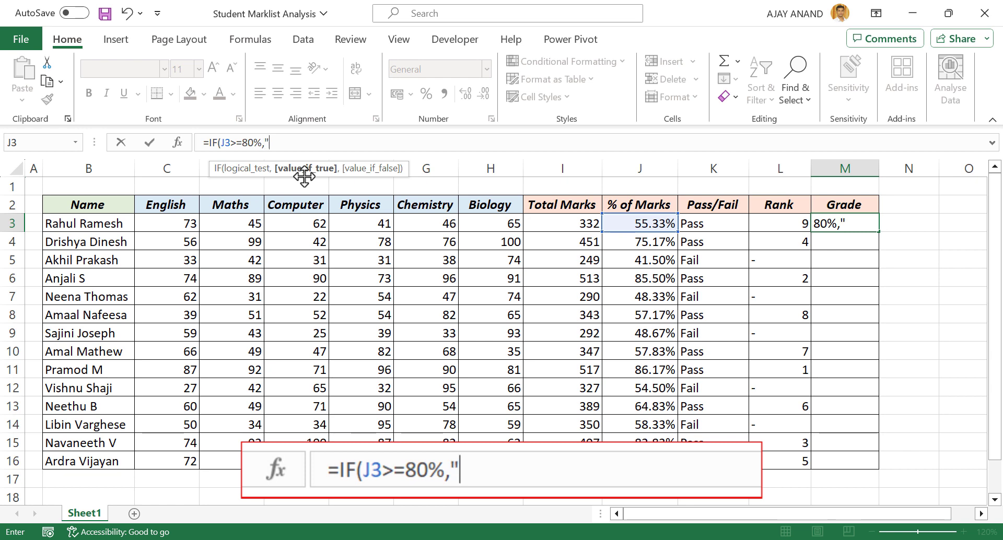
{"action": "type", "text": "A\","}
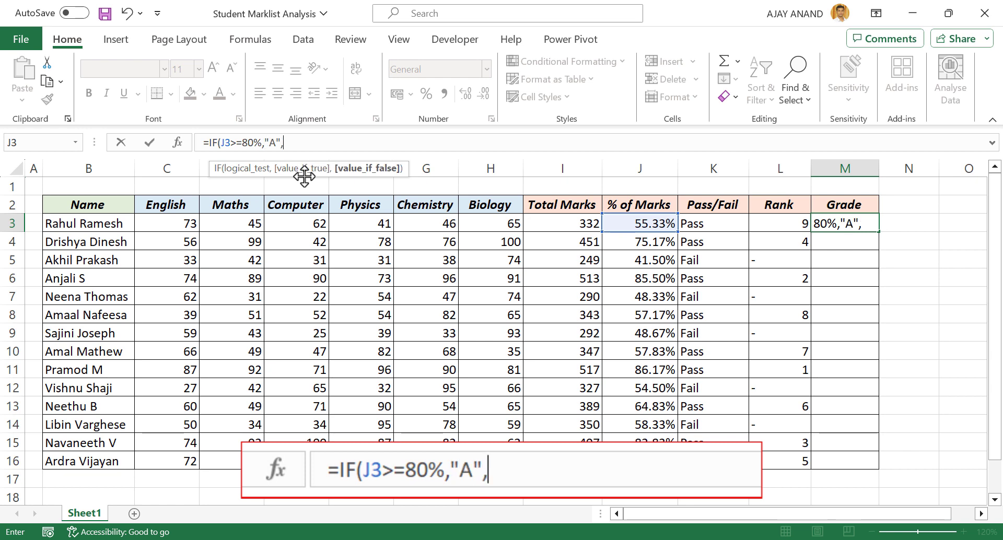
- Complete the M3 grade formula with a nested IF returning "B" when J3>=60% and "C" otherwise
{"action": "type", "text": "IF"}
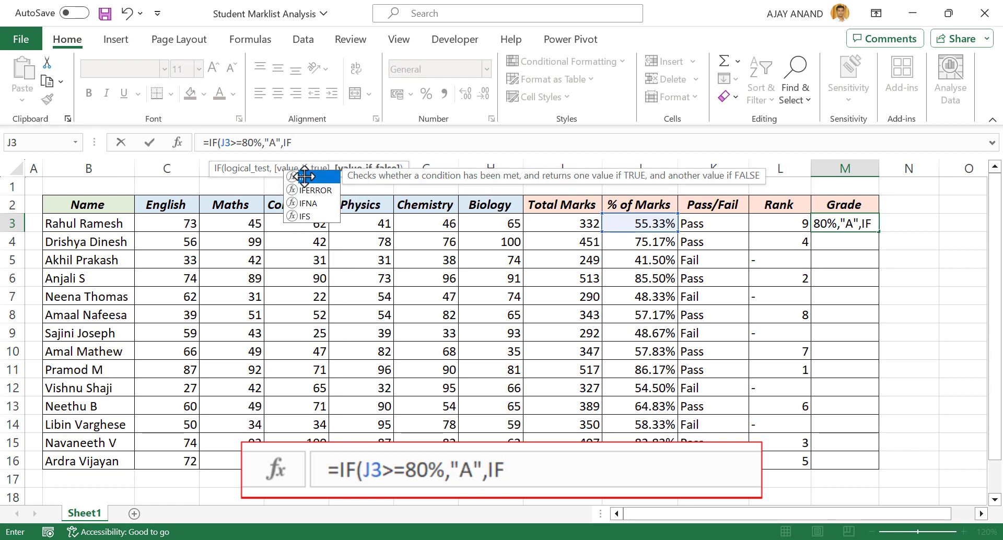
{"action": "type", "text": "("}
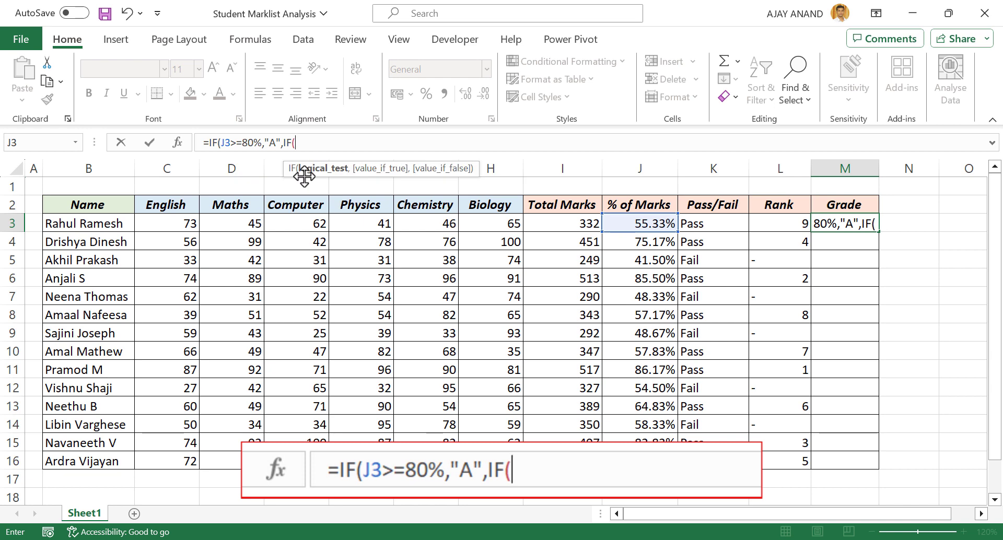
{"action": "left_click", "coordinate": [624, 223]}
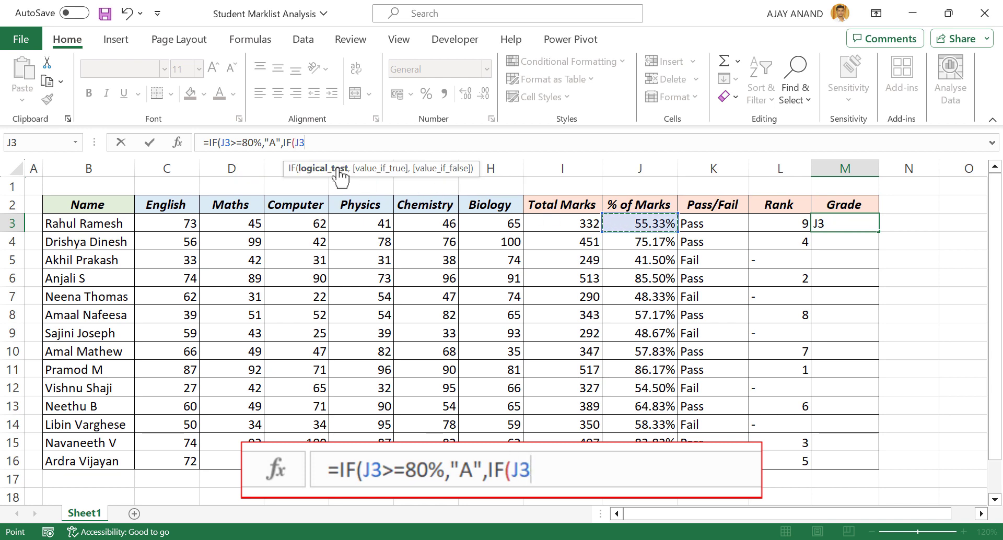
{"action": "type", "text": ">="}
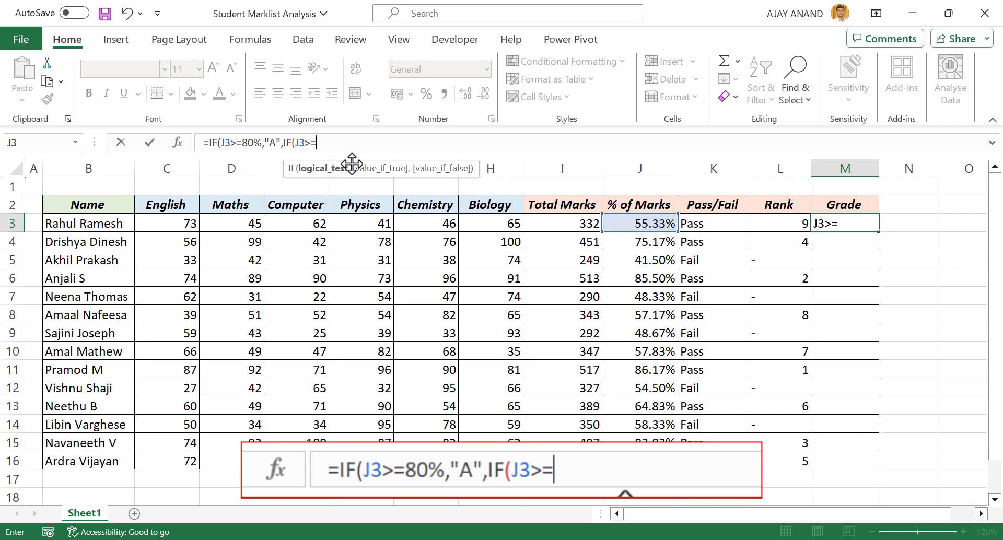
{"action": "type", "text": "60%"}
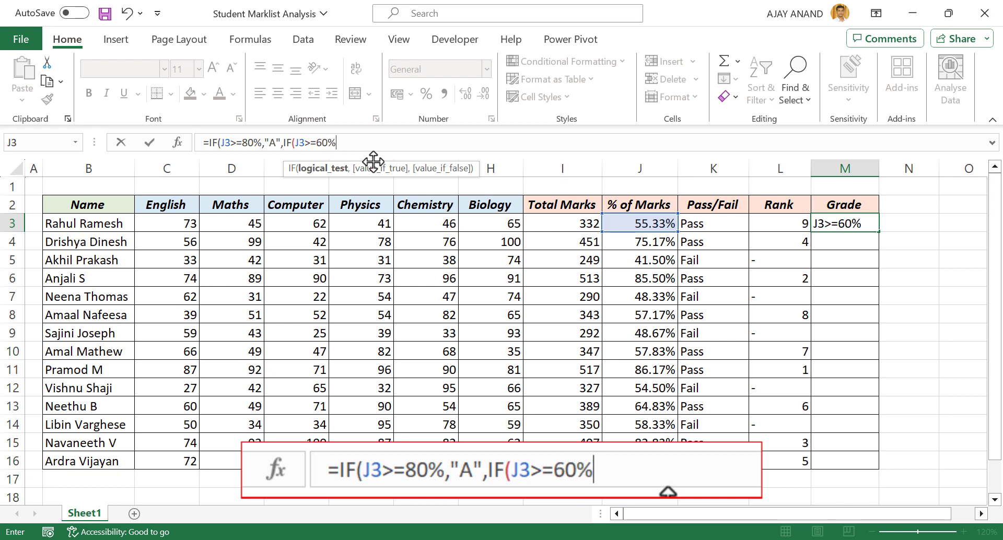
{"action": "type", "text": ","}
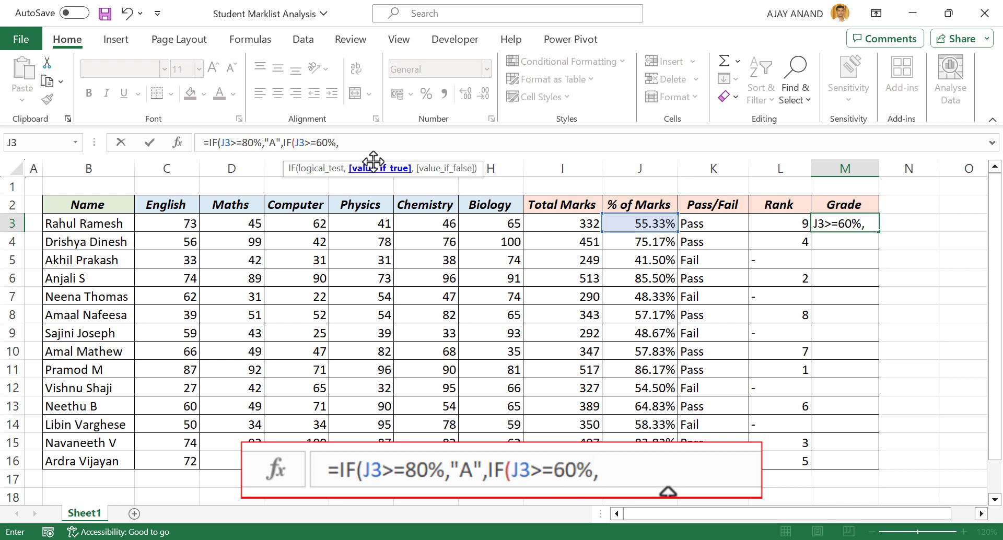
{"action": "type", "text": "\"B\","}
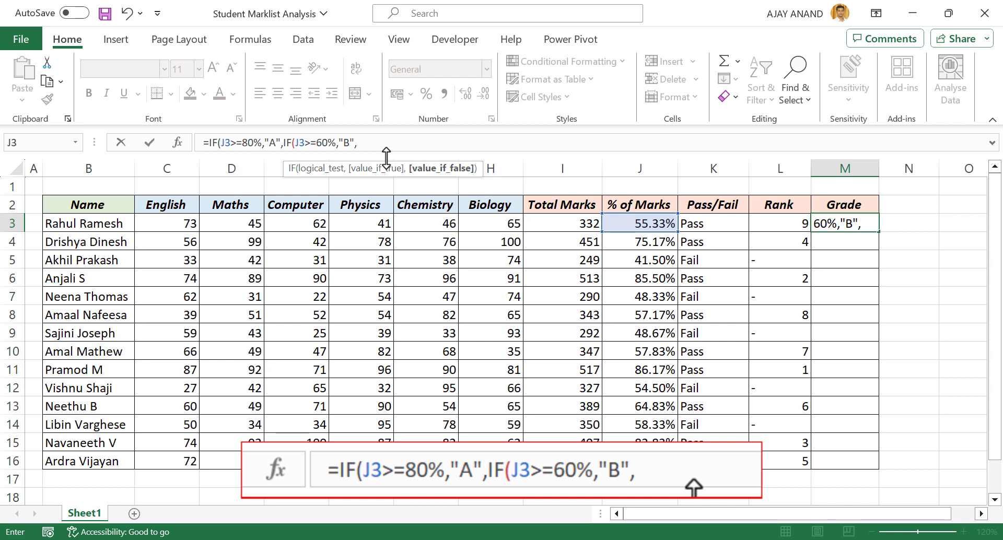
{"action": "type", "text": "\"C\")"}
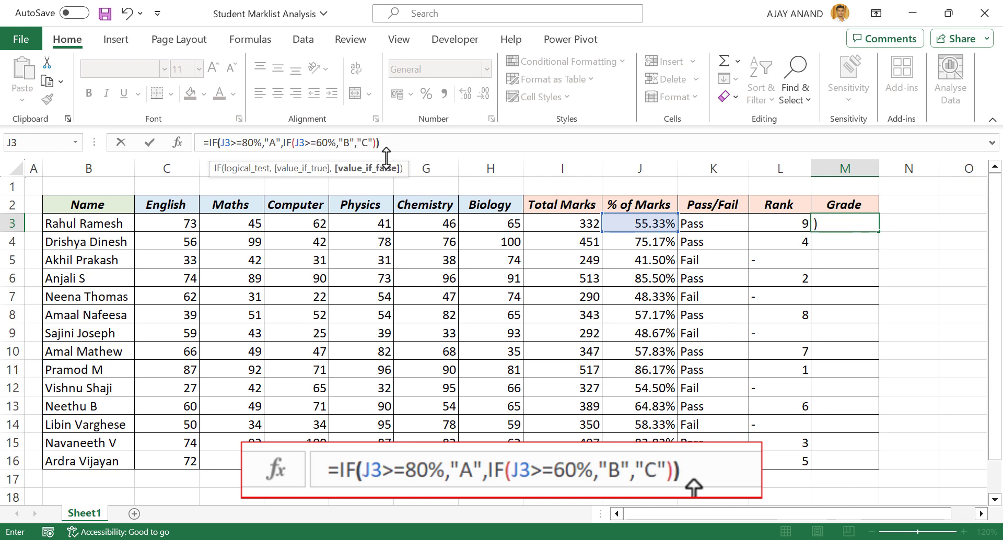
{"action": "type", "text": ")"}
{"action": "key", "text": "Return"}
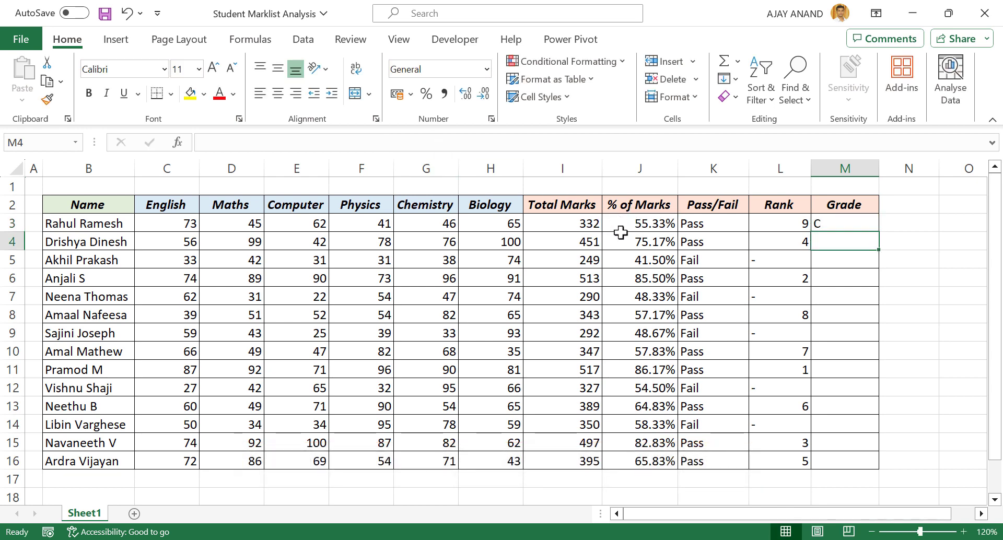
- Fill the nested IF grade formula from M3 down through M16
{"action": "left_click", "coordinate": [855, 224]}
{"action": "left_click_drag", "start_coordinate": [882, 233], "coordinate": [884, 468]}
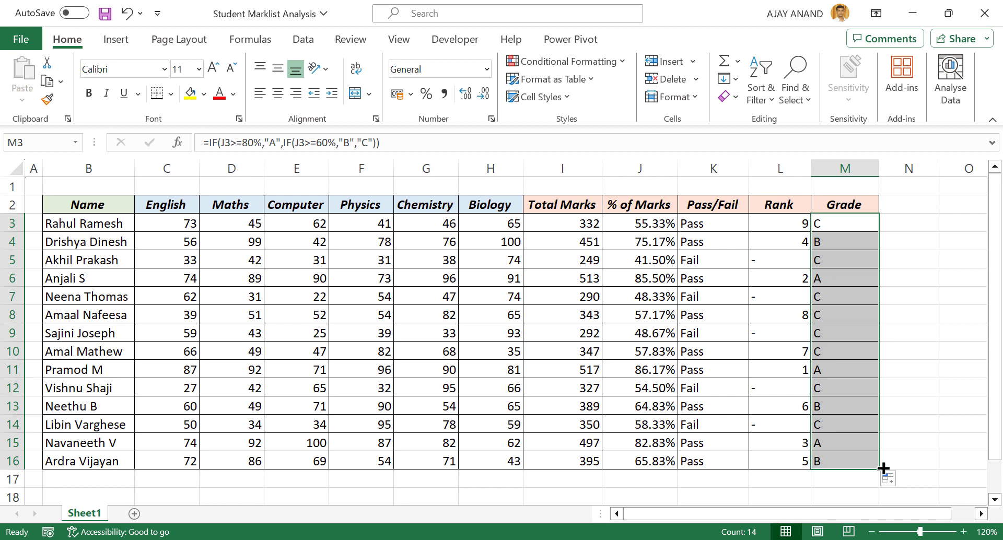
{"action": "left_click", "coordinate": [649, 282]}
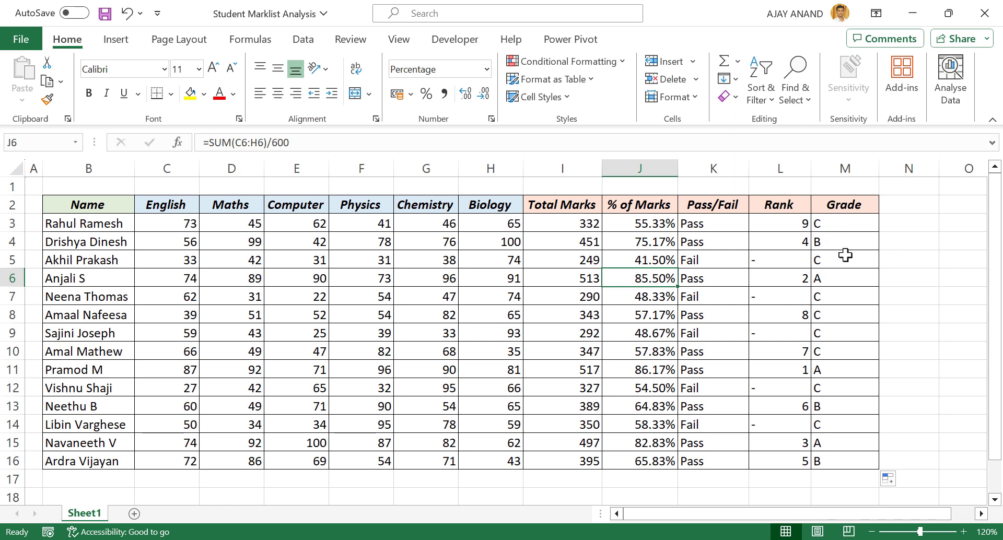
- Wrap the M3 grade formula in an outer IF testing K3="Pass", with the existing nested IF as the value if true
{"action": "left_click", "coordinate": [849, 227]}
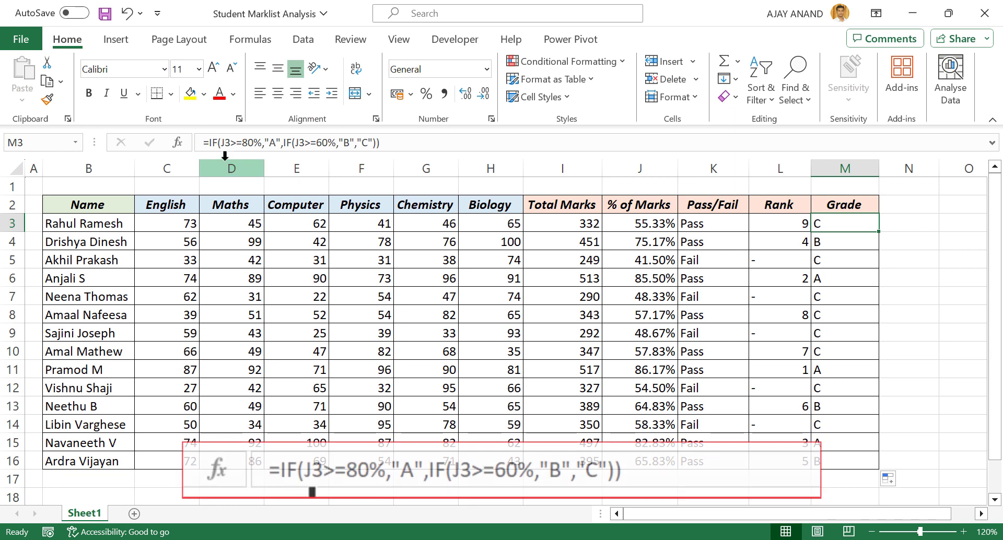
{"action": "left_click", "coordinate": [209, 142]}
{"action": "type", "text": "IF("}
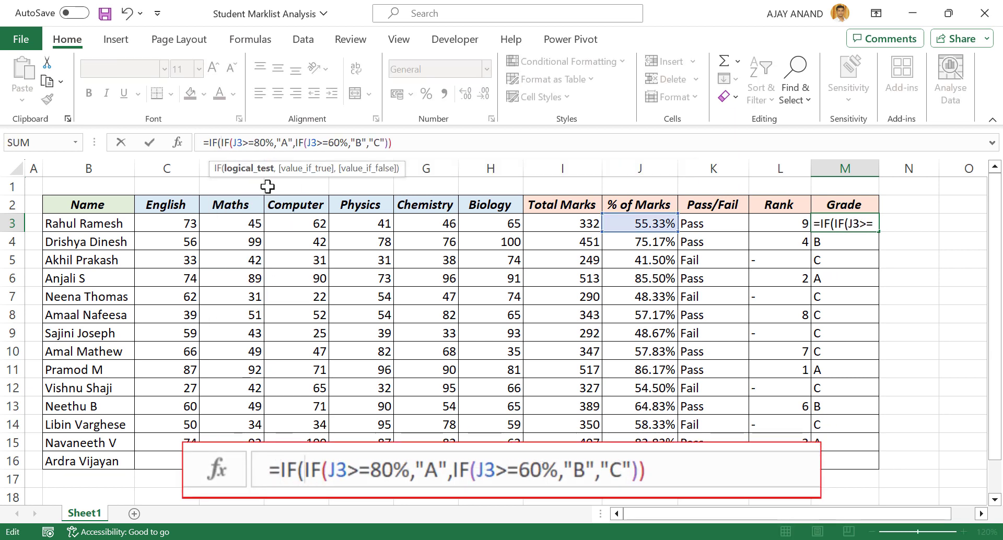
{"action": "left_click", "coordinate": [715, 225]}
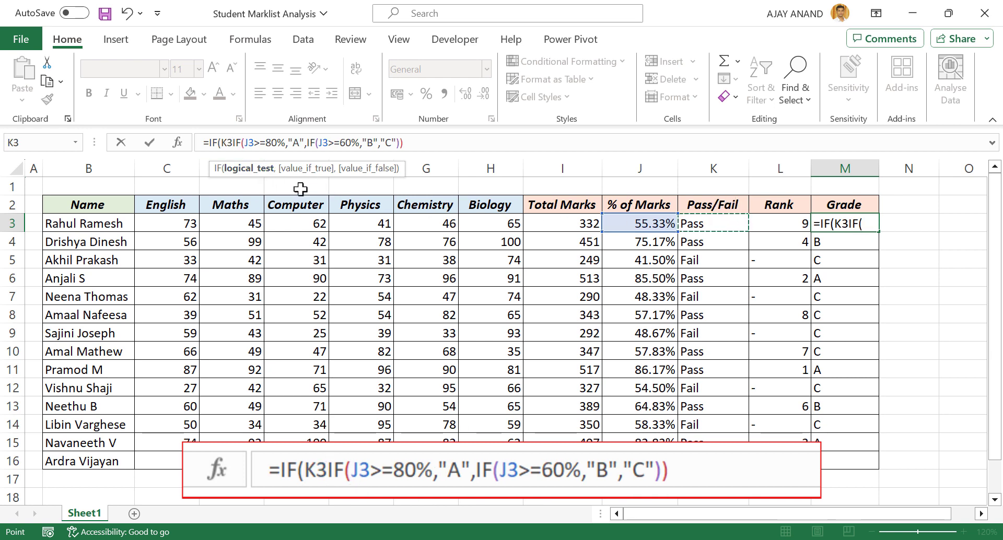
{"action": "type", "text": "=\""}
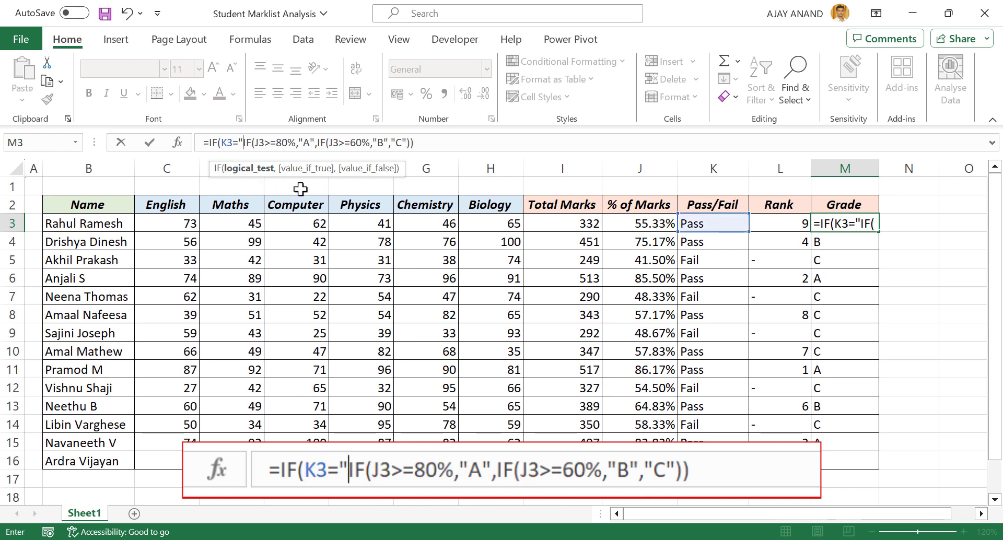
{"action": "type", "text": "Pass"}
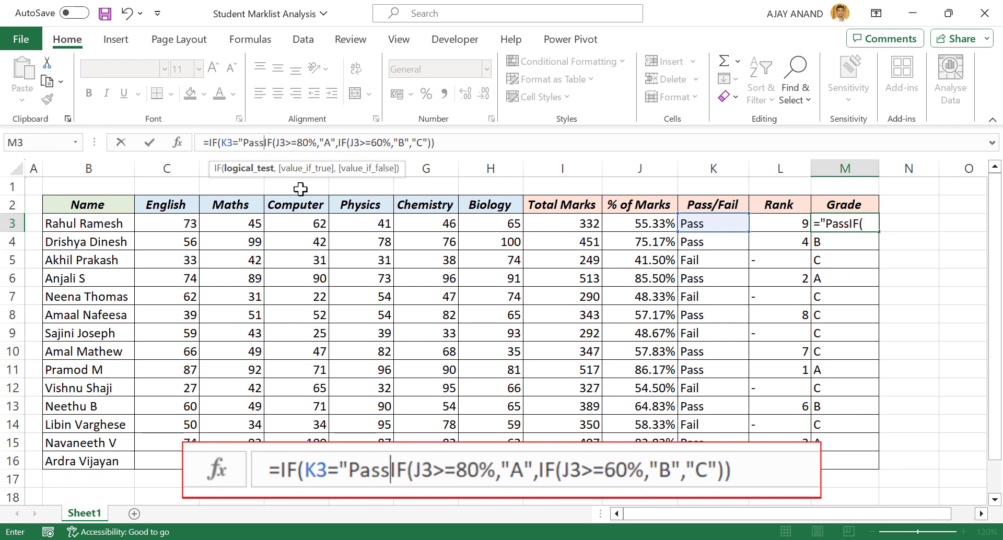
{"action": "type", "text": "\","}
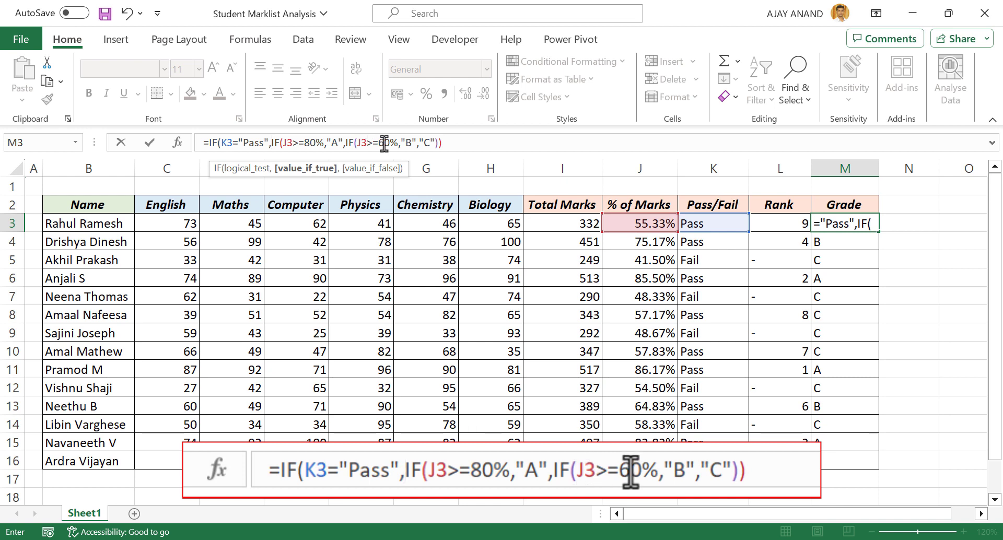
- Add "--" as the outer IF's value if false in M3 and fill the grade formula down through M16
{"action": "left_click", "coordinate": [459, 144]}
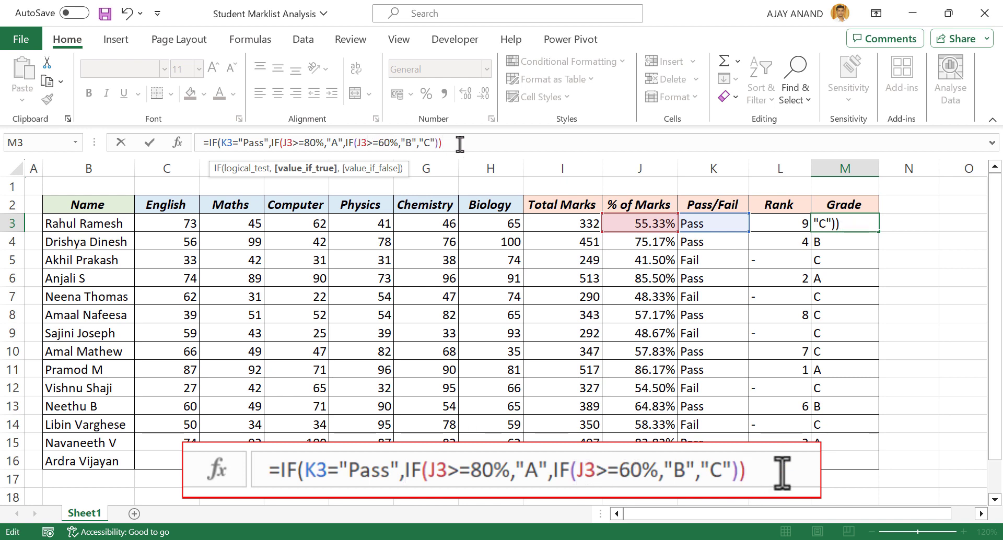
{"action": "type", "text": ","}
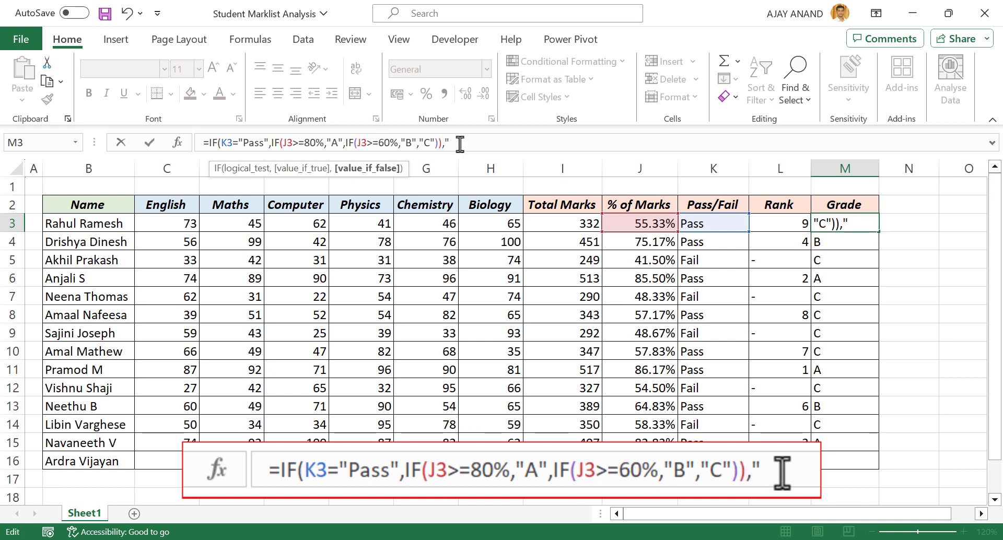
{"action": "type", "text": "\"--"}
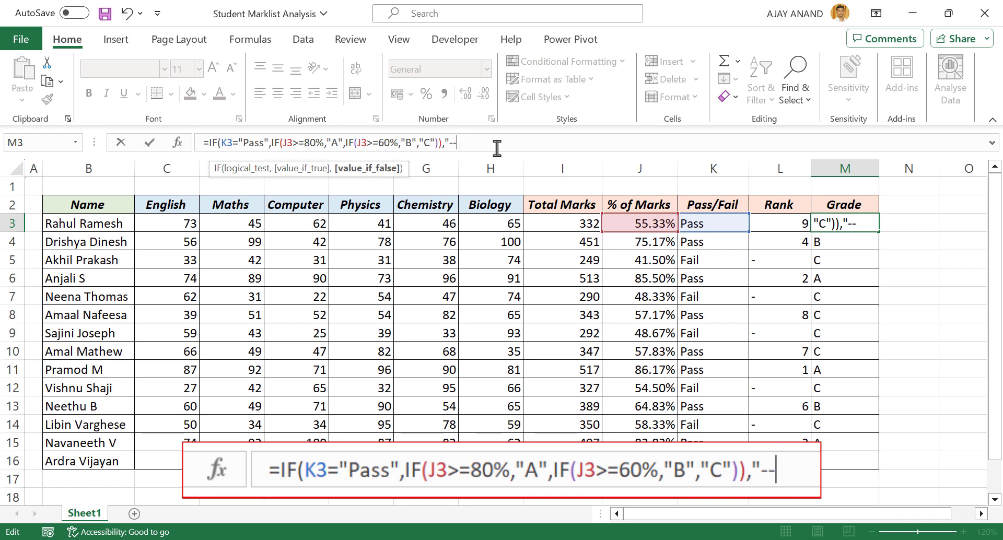
{"action": "type", "text": "\")"}
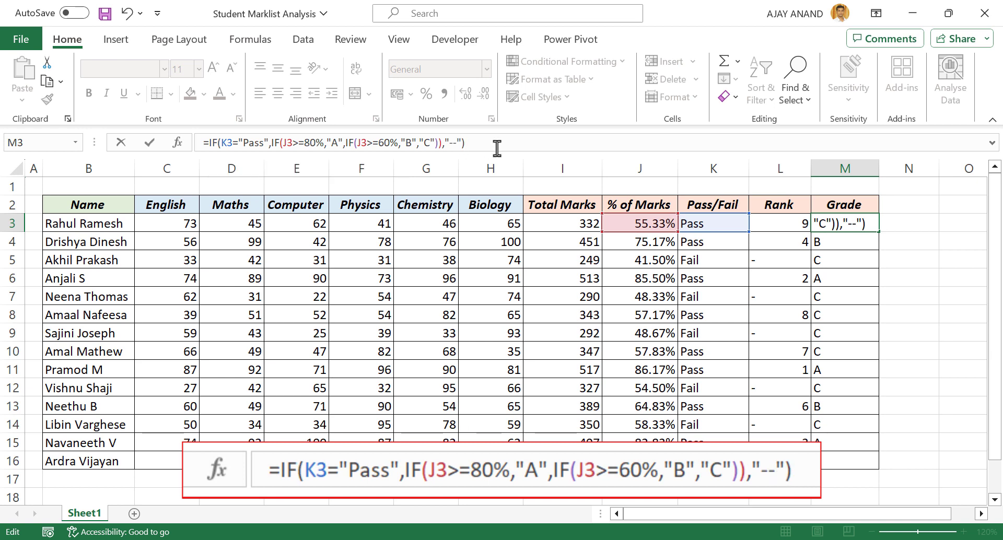
{"action": "key", "text": "Return"}
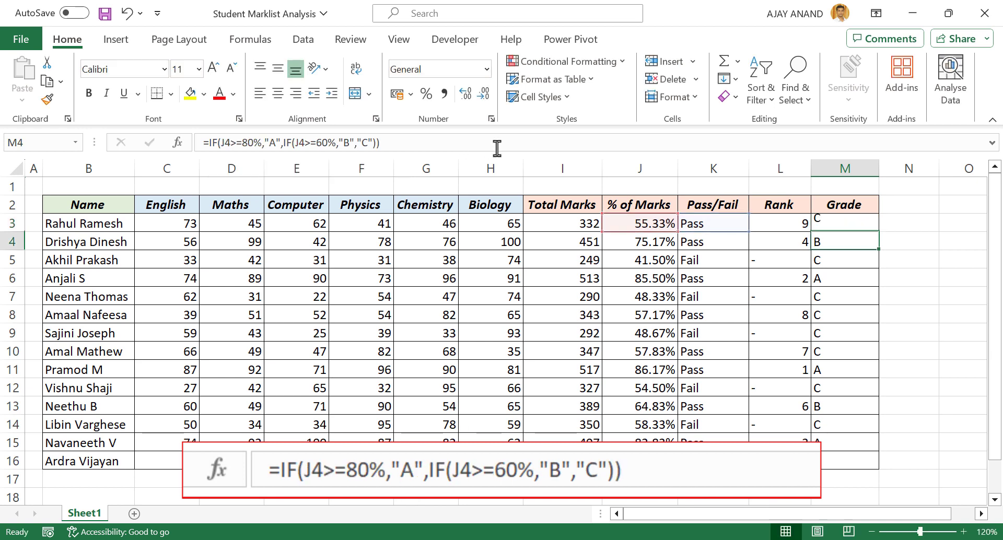
{"action": "left_click", "coordinate": [842, 225]}
{"action": "left_click_drag", "start_coordinate": [880, 234], "coordinate": [880, 468]}
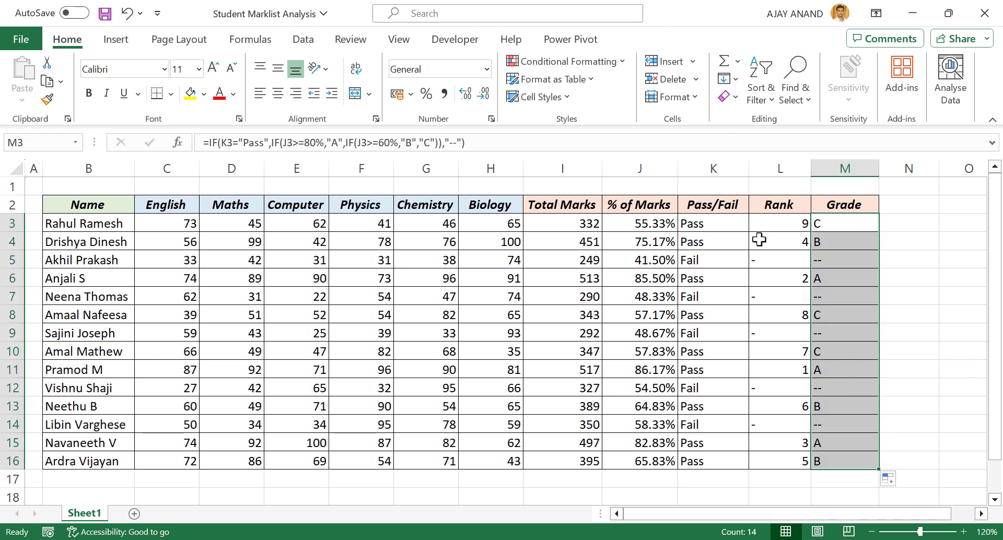